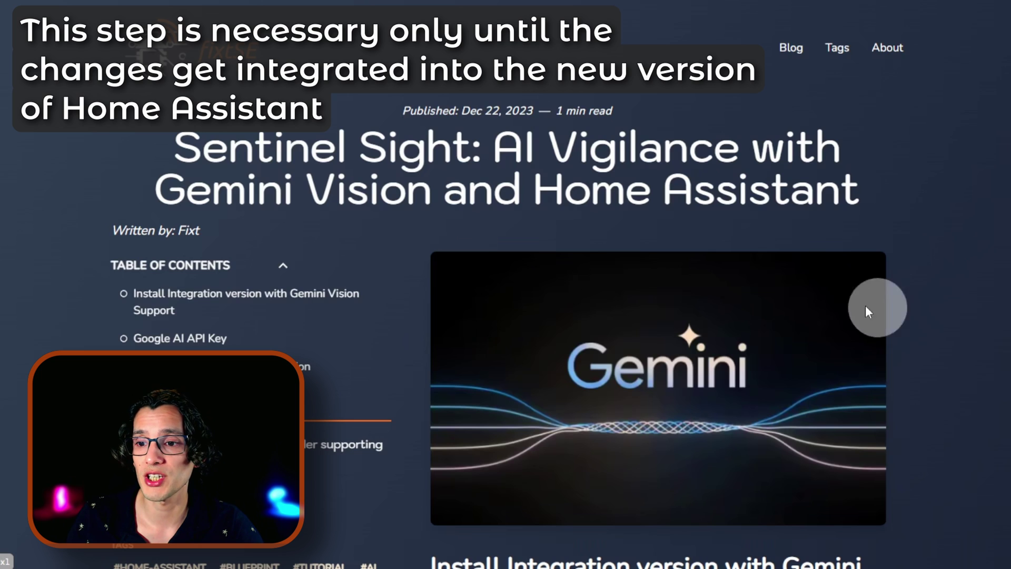
Extract the google_generative_ai_conversation folder from the downloaded zip onto the Desktop (Escritorio).
click(258, 296)
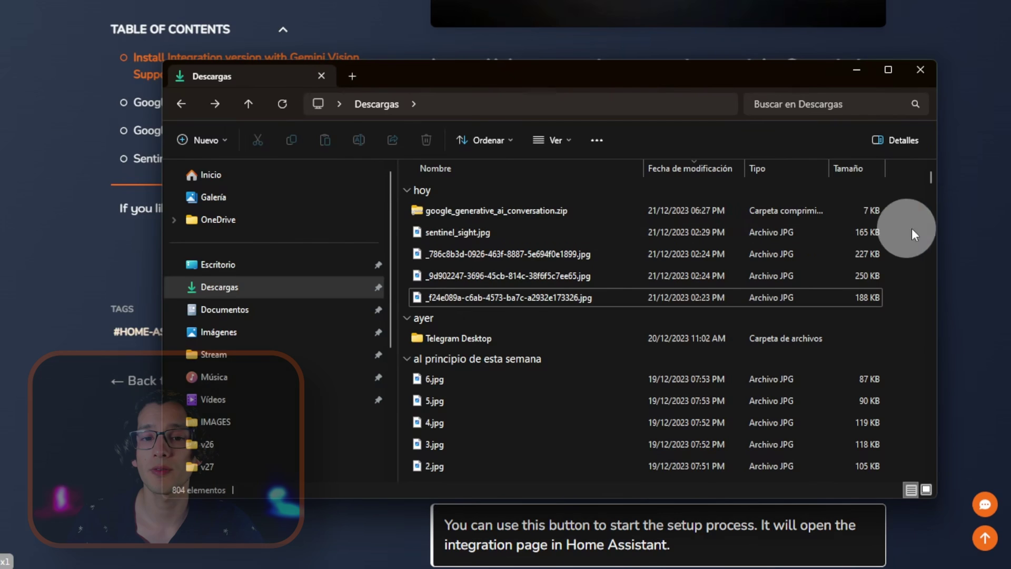
double_click(516, 211)
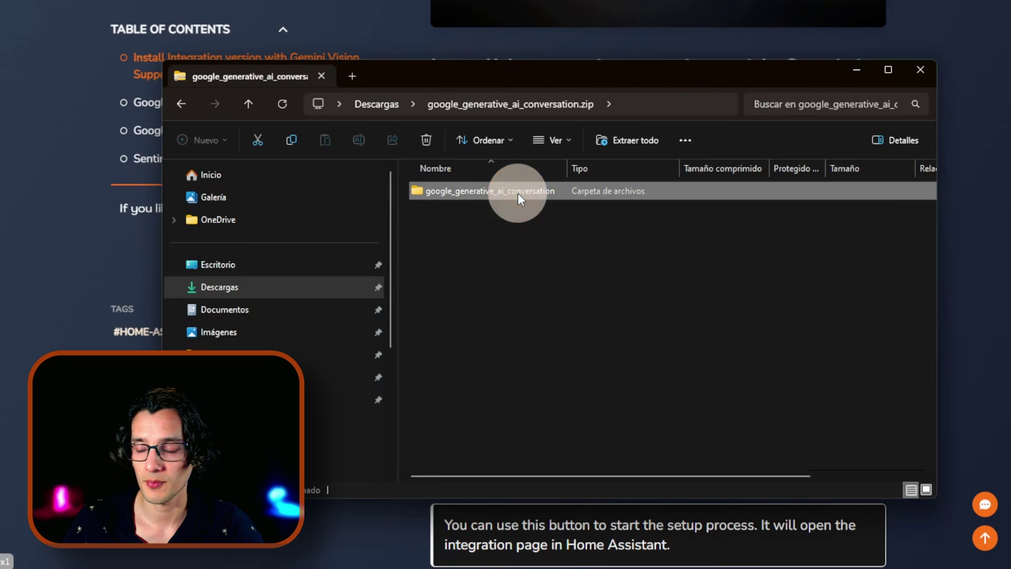
click(192, 263)
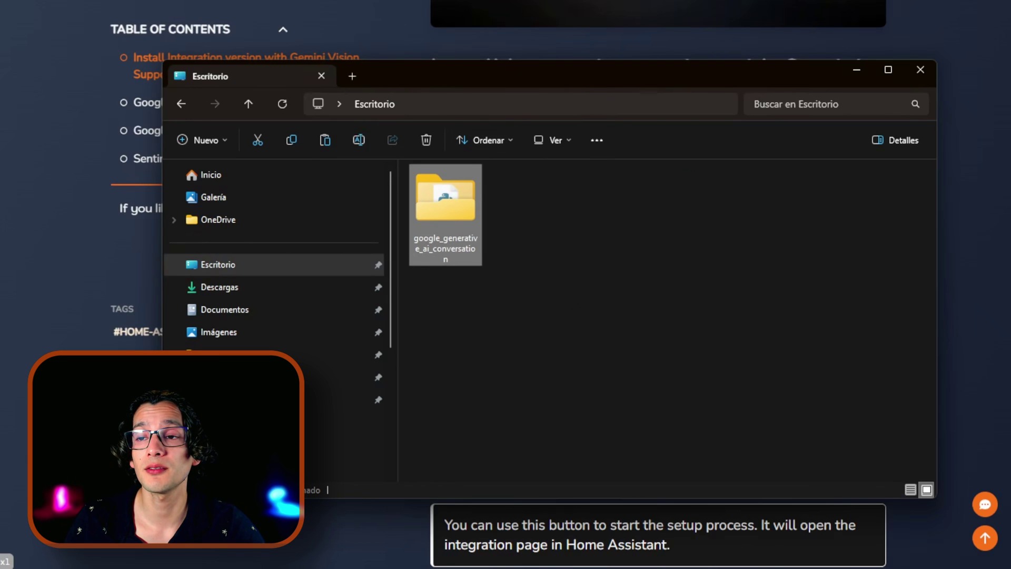
Create a custom_components folder in Studio Code Server and copy the google_generative_ai_conversation folder into it.
click(649, 273)
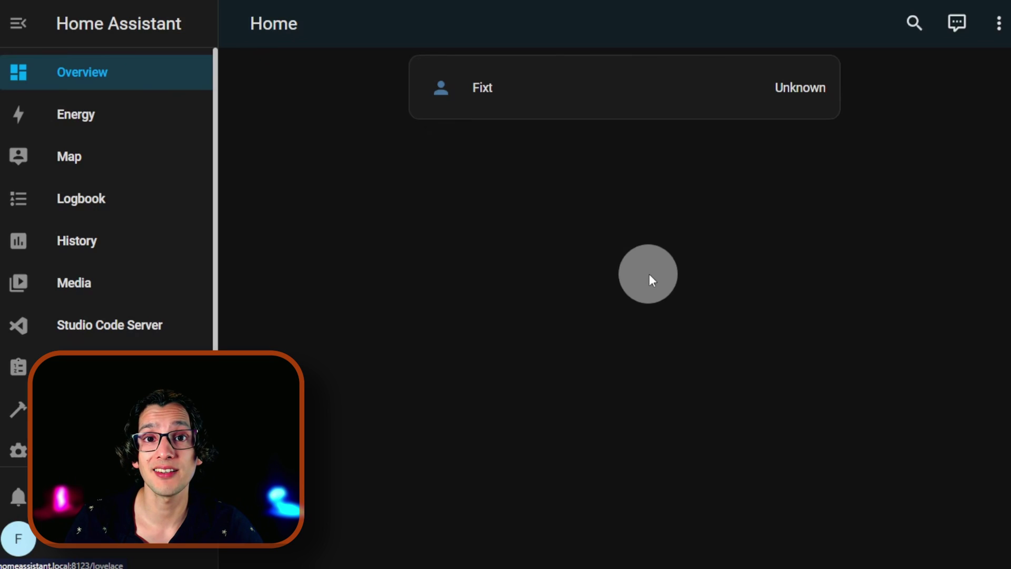
click(121, 325)
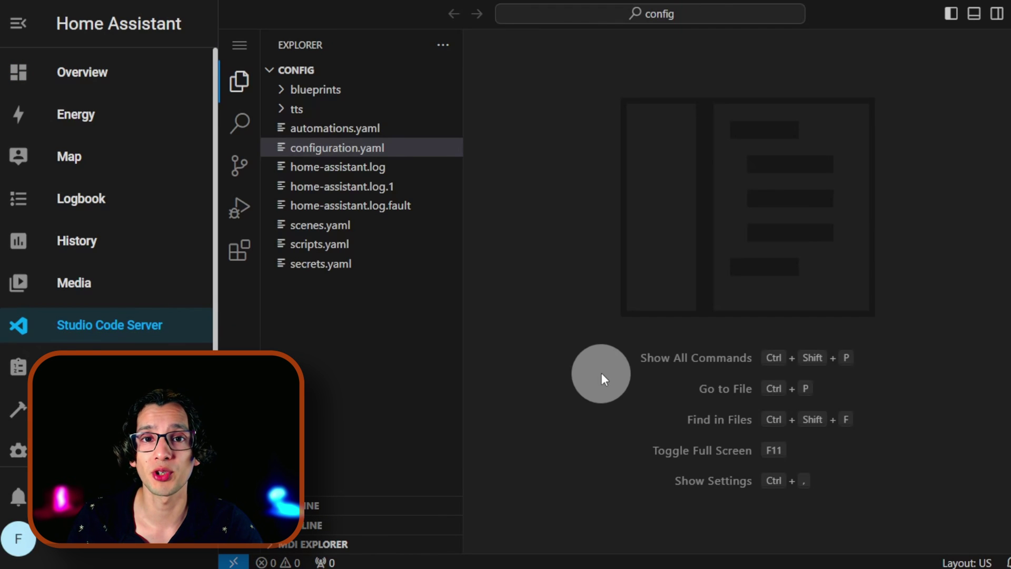
click(409, 69)
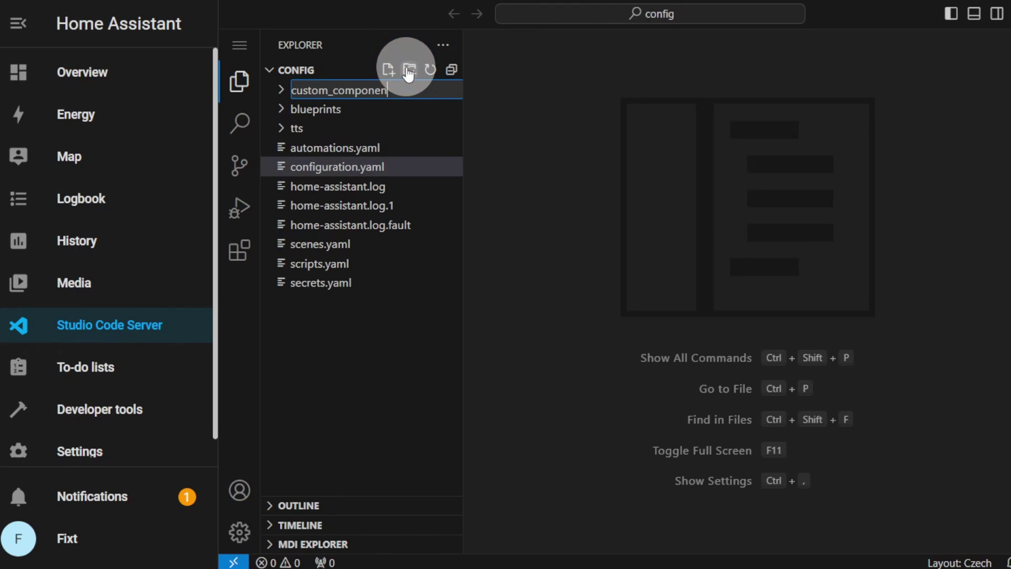
key(Return)
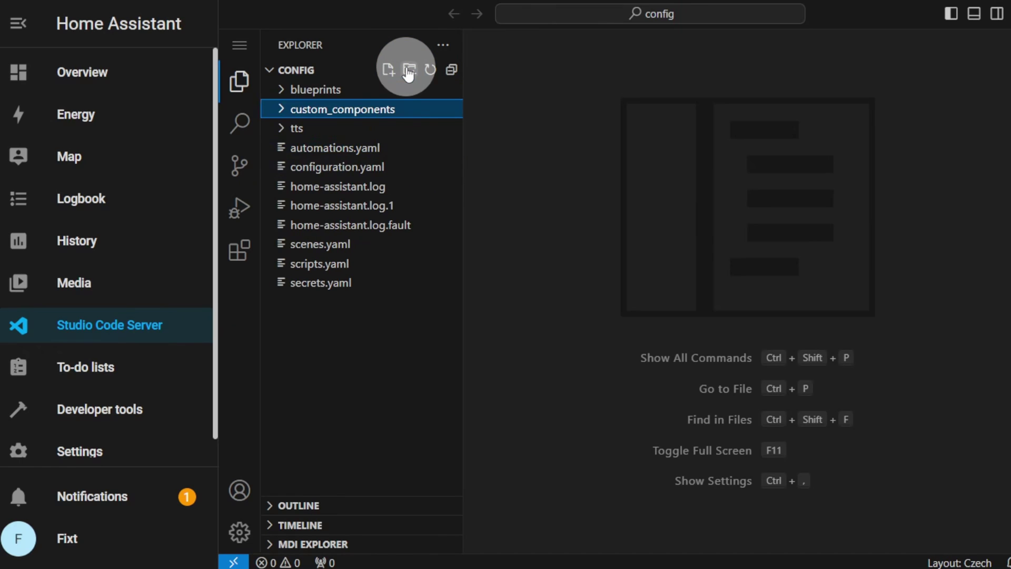
key(alt+Tab)
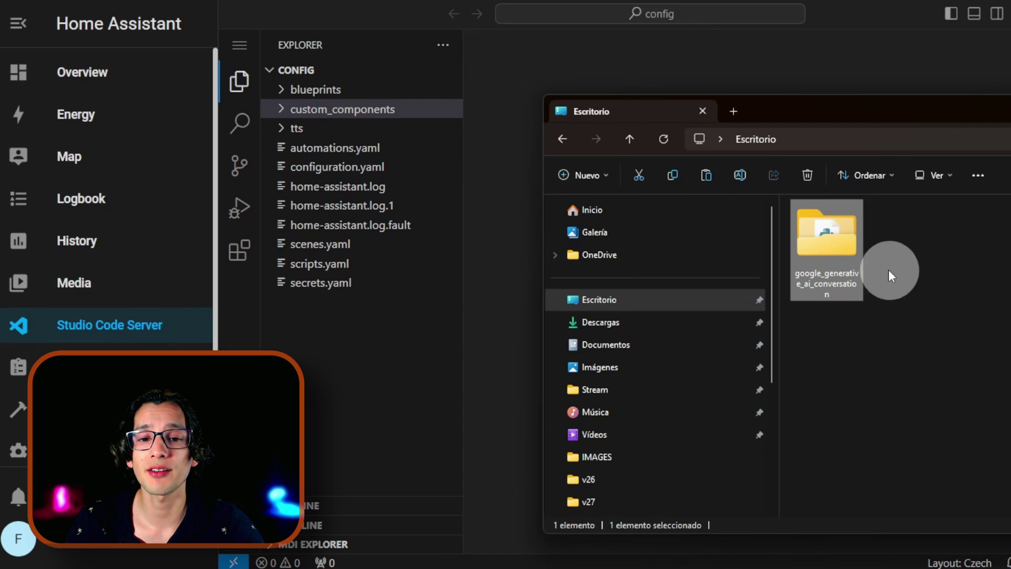
drag(839, 248, 370, 113)
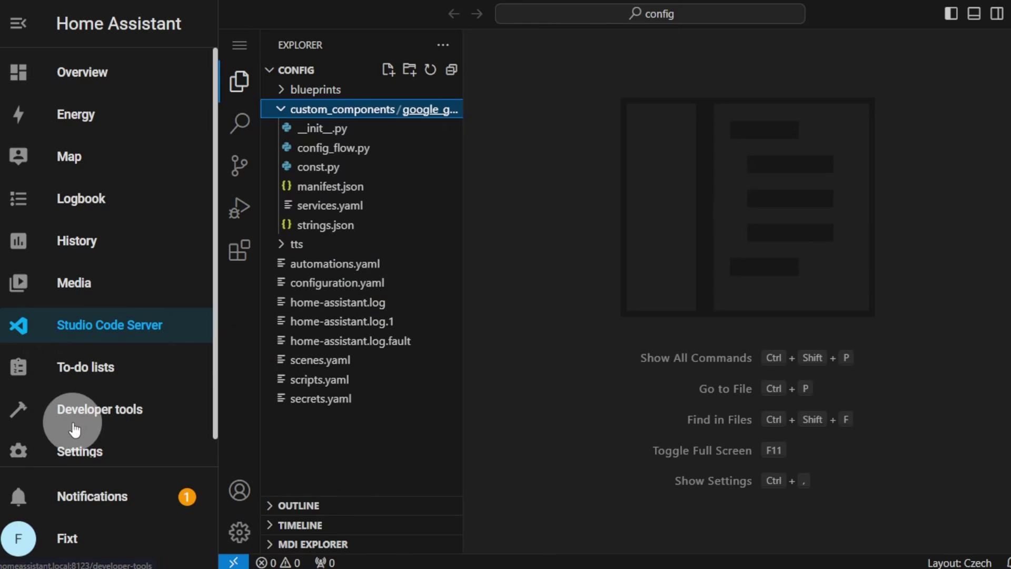
Do a full Home Assistant restart from Developer tools so the custom integration loads.
click(73, 408)
click(959, 284)
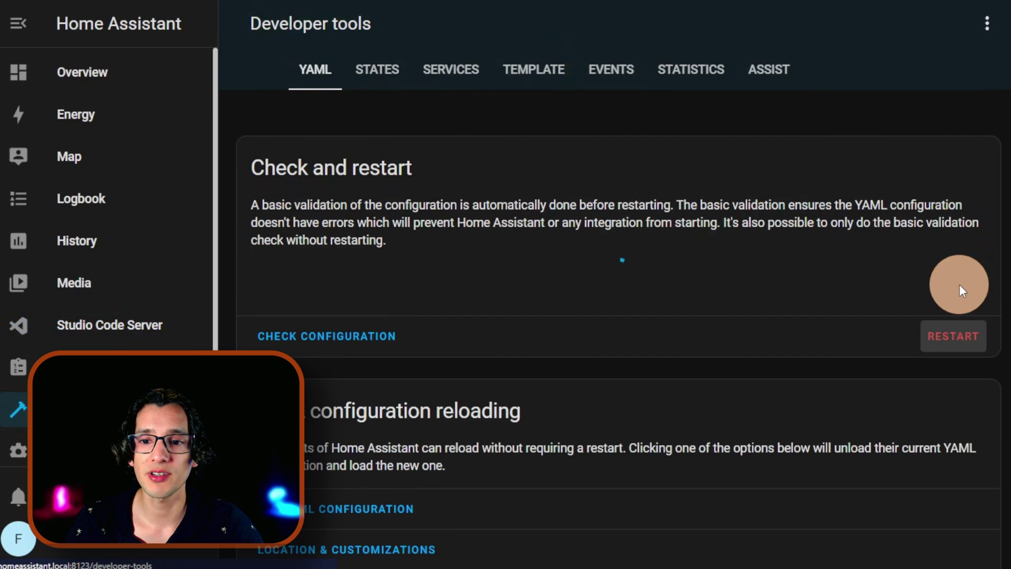
click(510, 291)
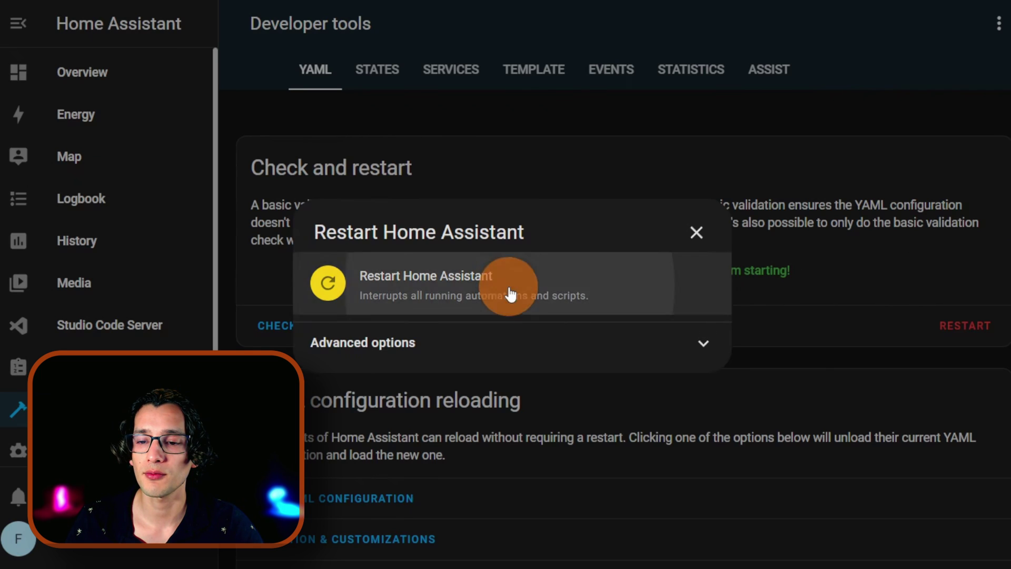
click(637, 343)
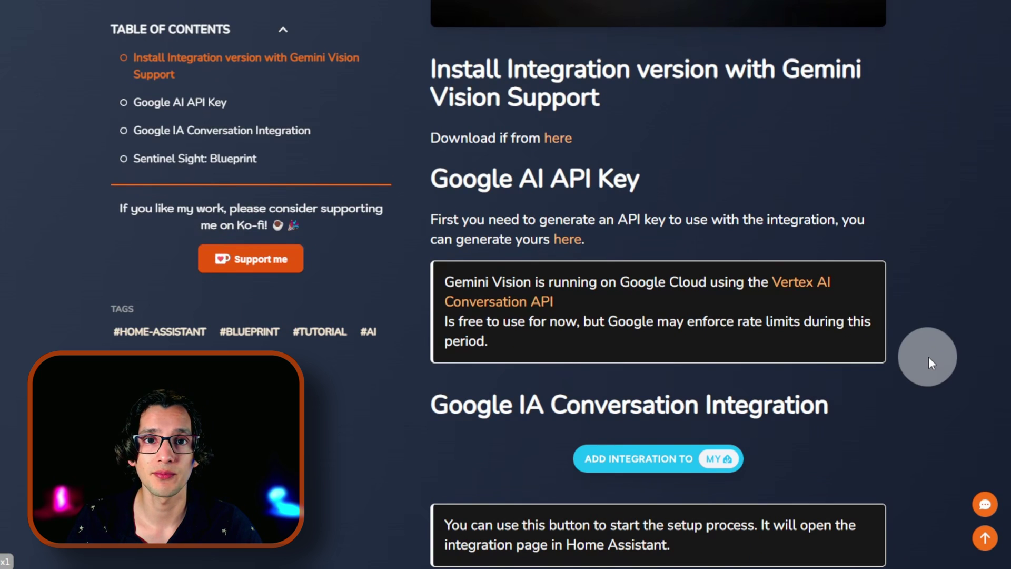
Accept the Google AI Studio terms, create an API key in a new project, and copy it.
click(563, 246)
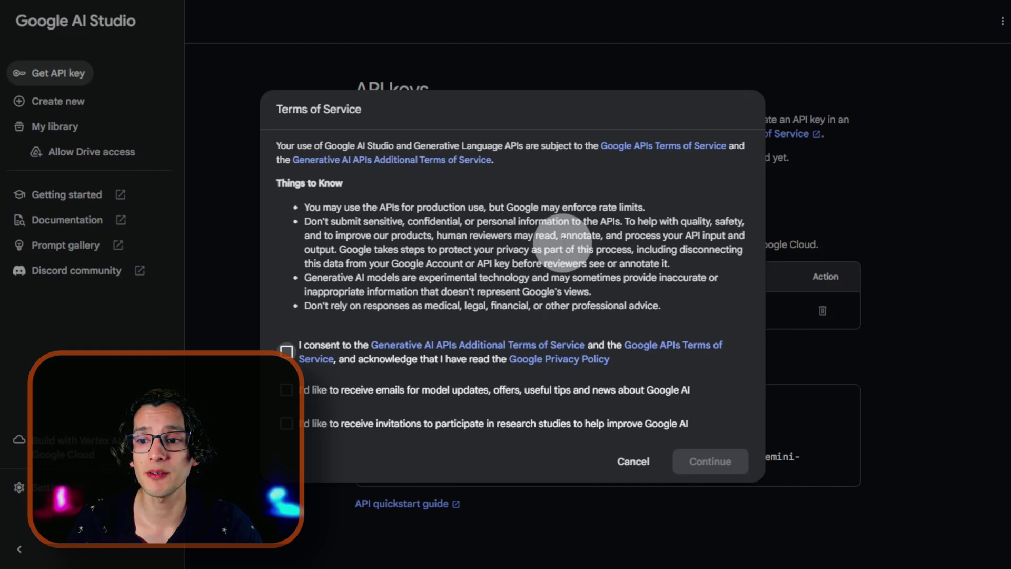
click(287, 352)
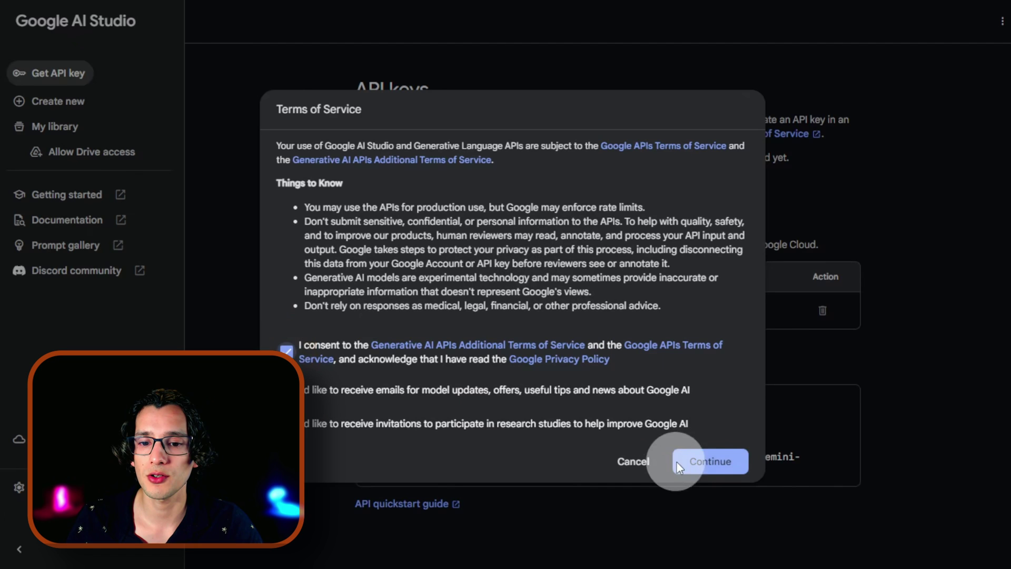
click(719, 466)
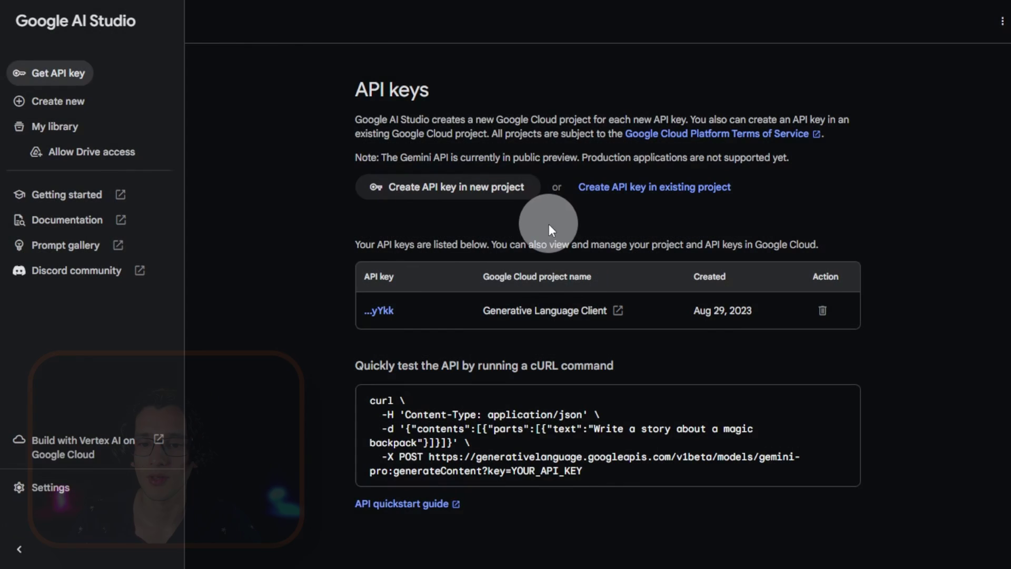
click(489, 192)
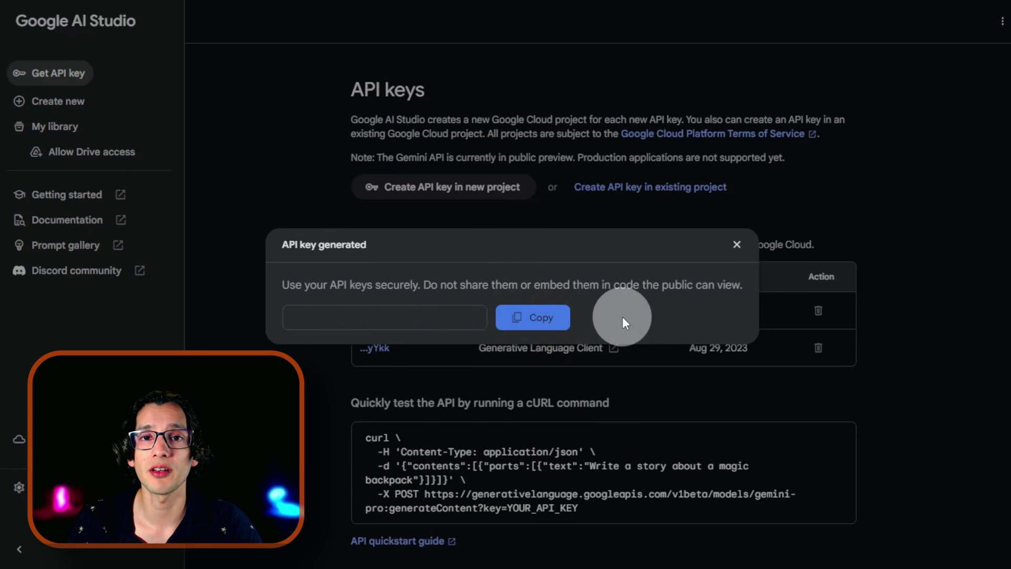
click(552, 317)
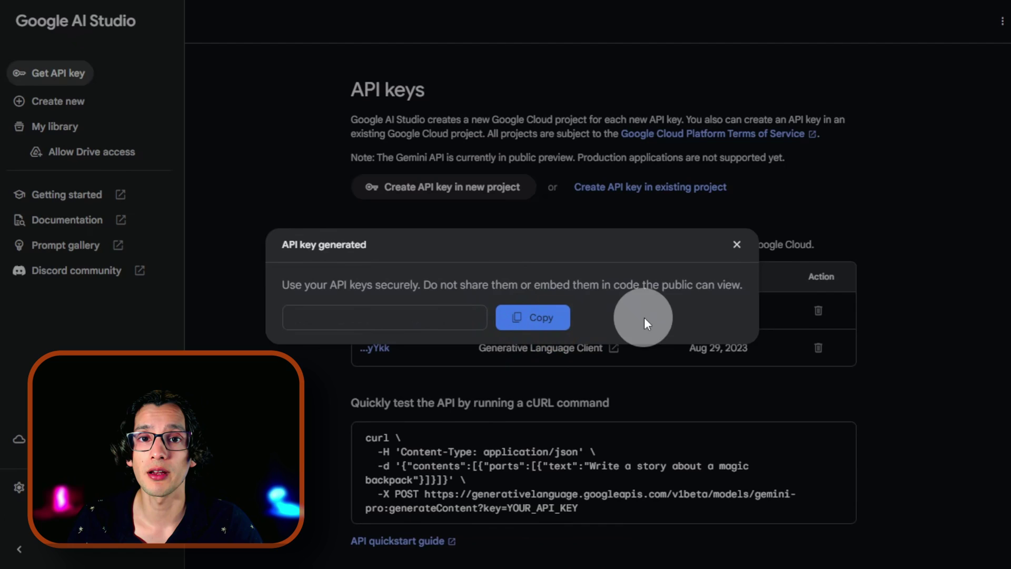
click(736, 245)
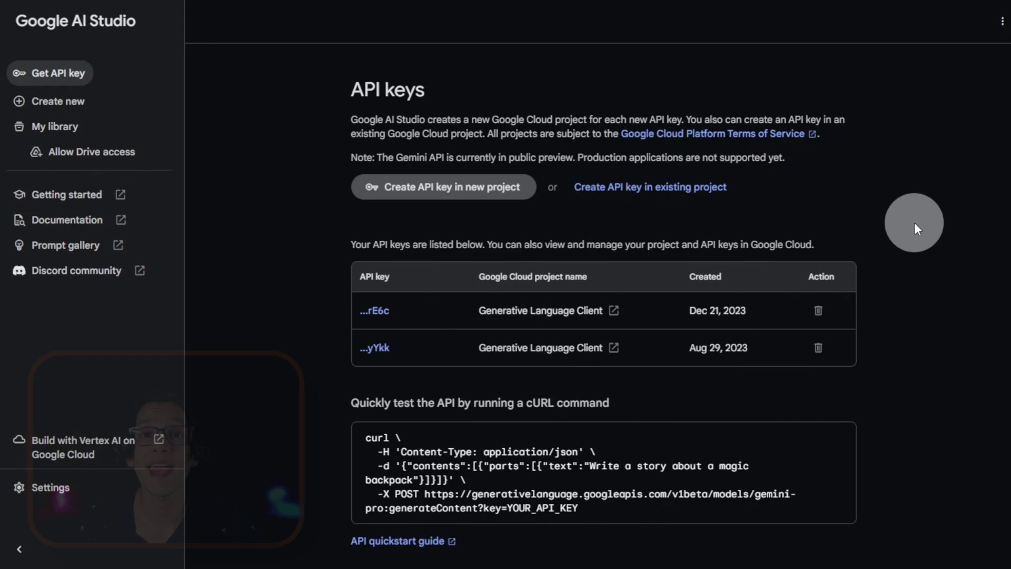
Add Google Generative AI Conversation through My Home Assistant using the copied API key.
key(ctrl+Tab)
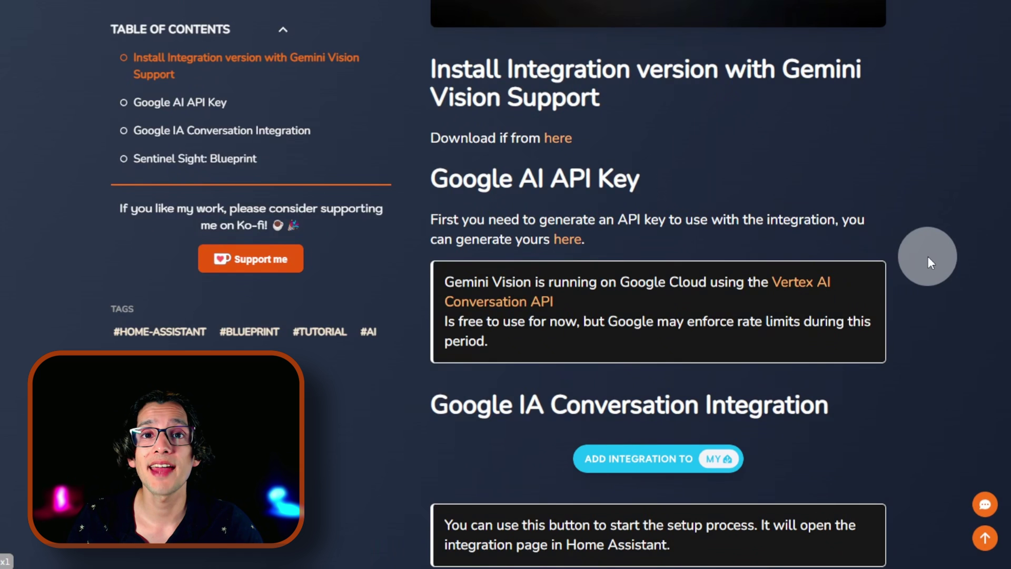
click(660, 465)
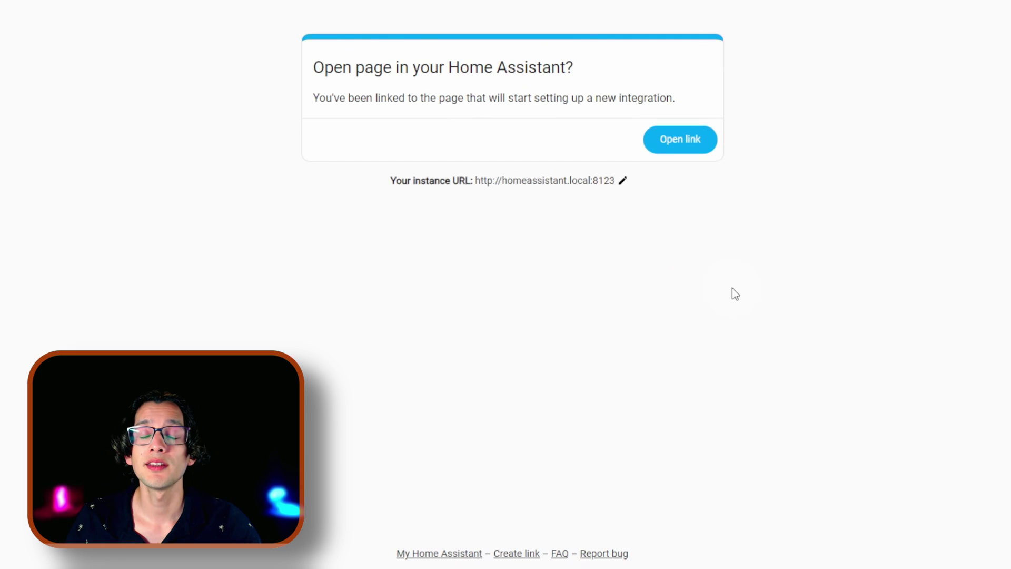
click(686, 147)
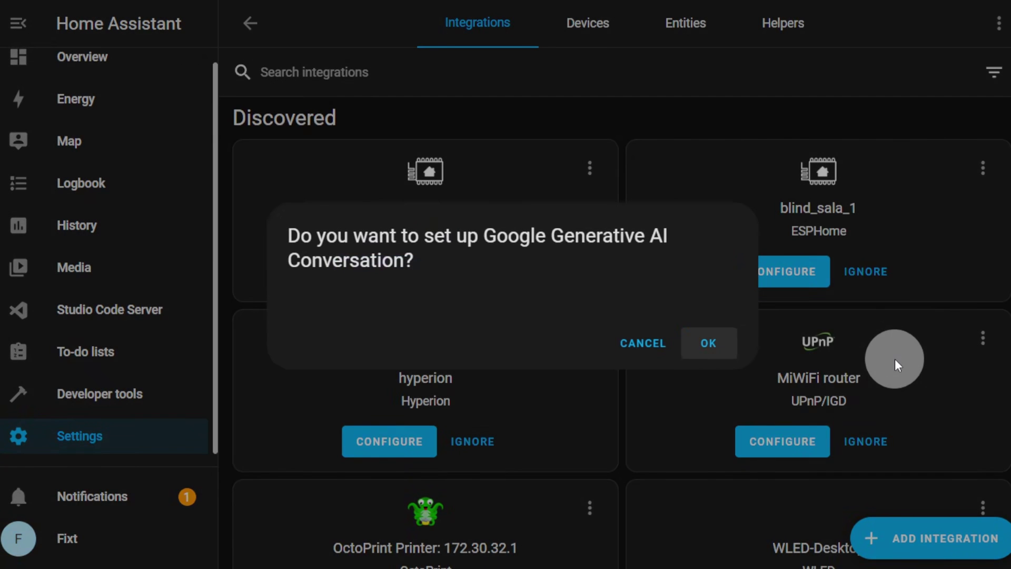
click(708, 343)
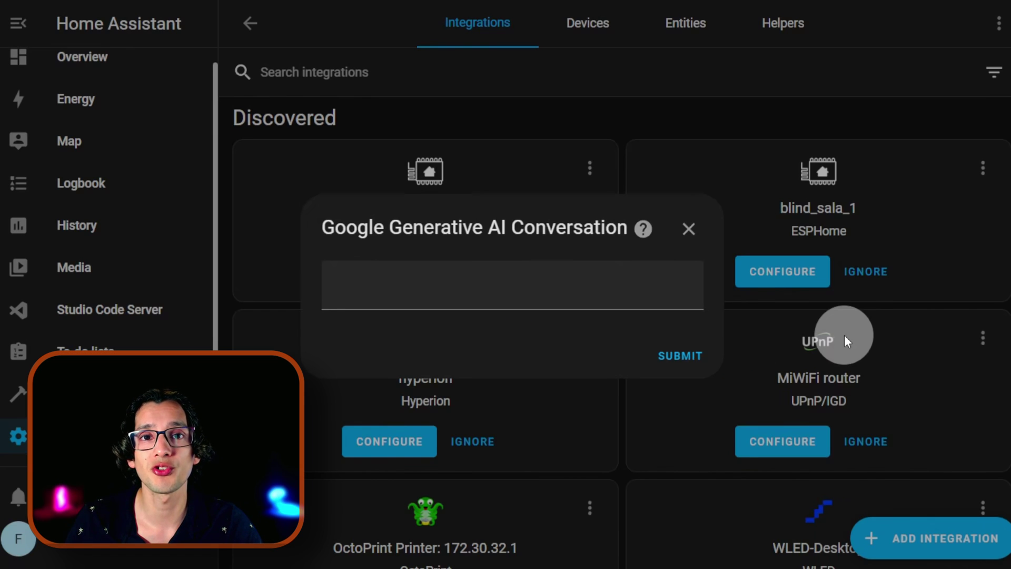
click(601, 287)
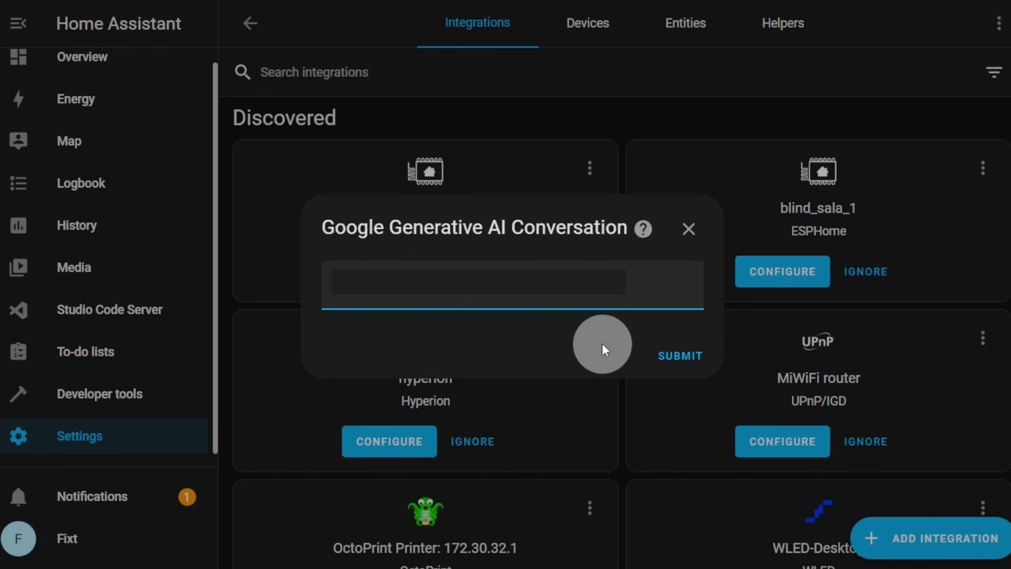
click(679, 352)
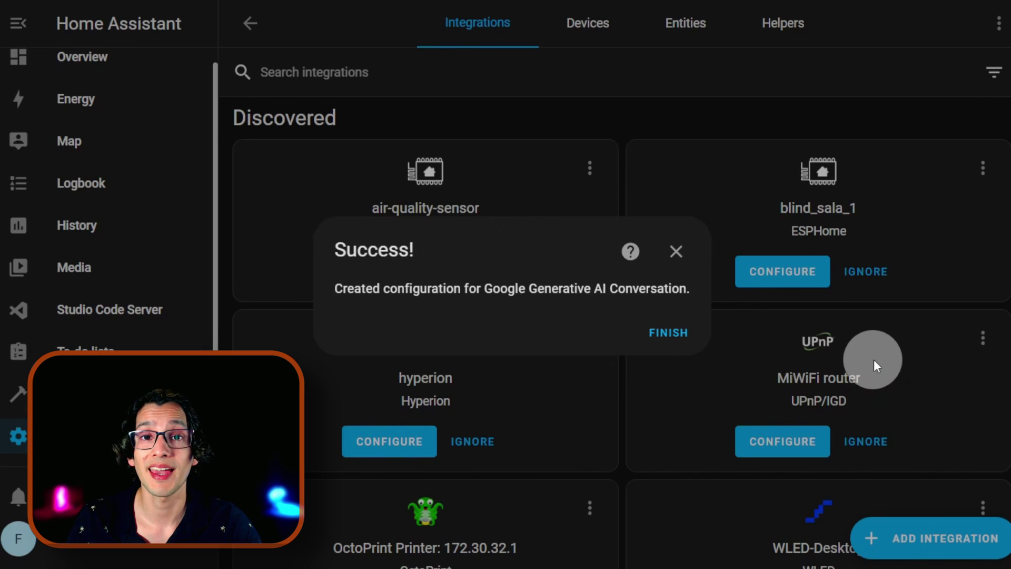
click(665, 333)
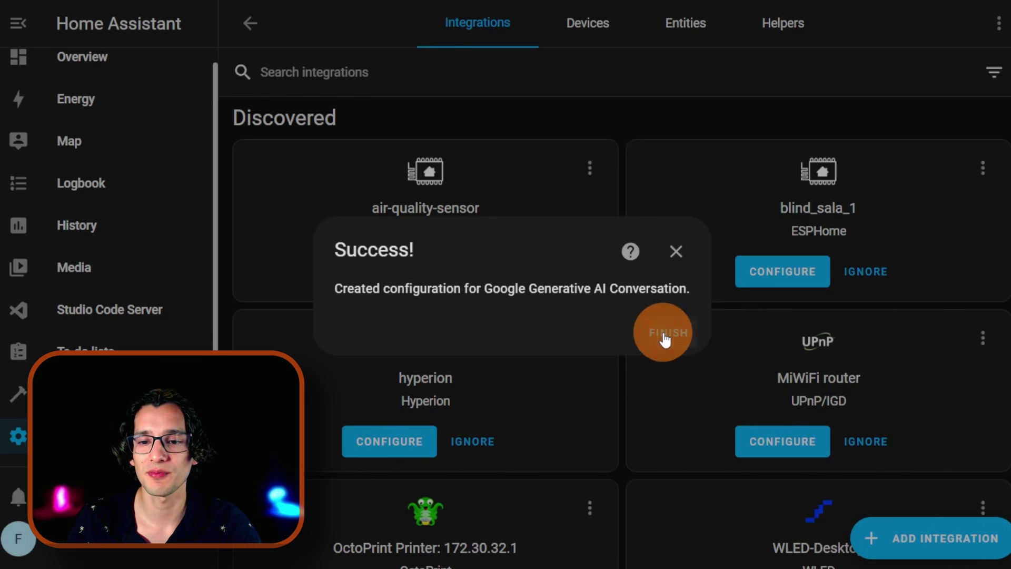
Review the Google Generative AI Conversation options (models/gemini-pro) and close them unchanged.
scroll(801, 352, down, 10)
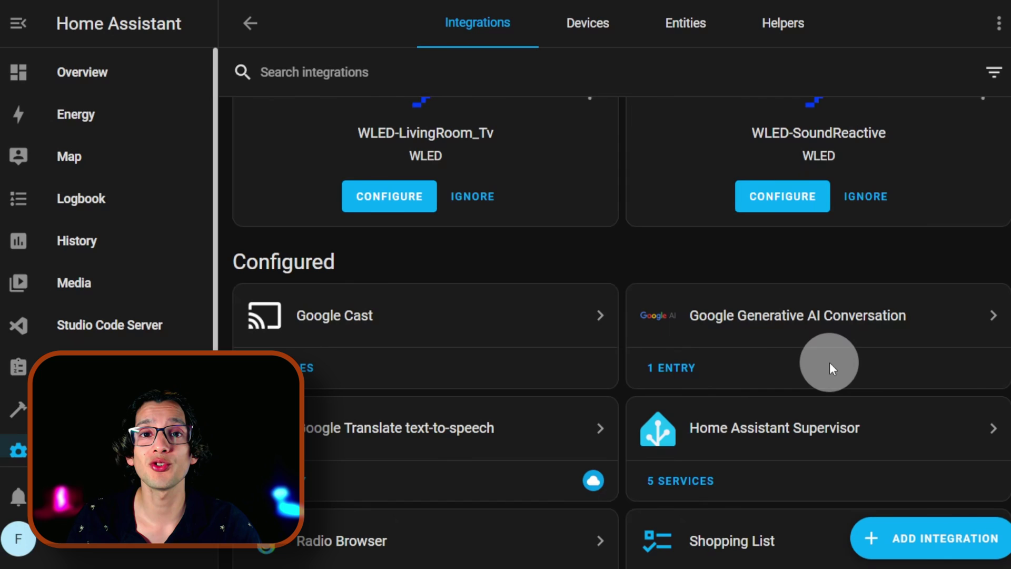
click(829, 328)
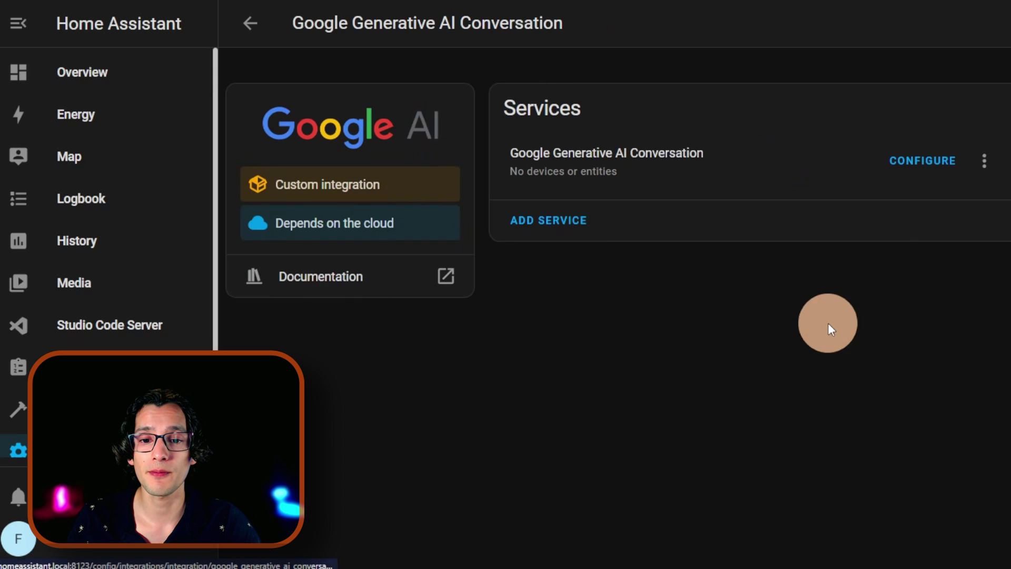
click(907, 163)
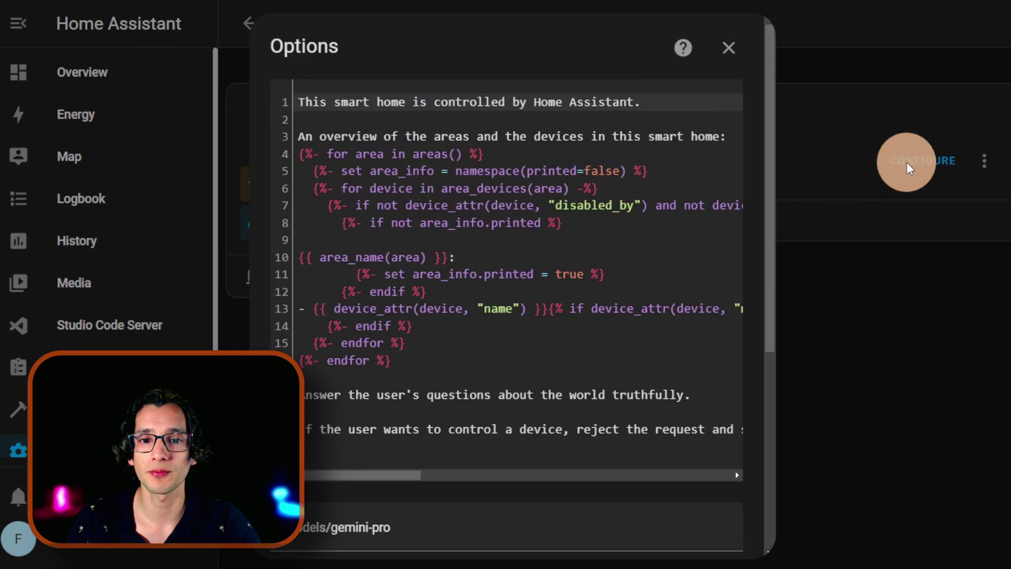
click(717, 244)
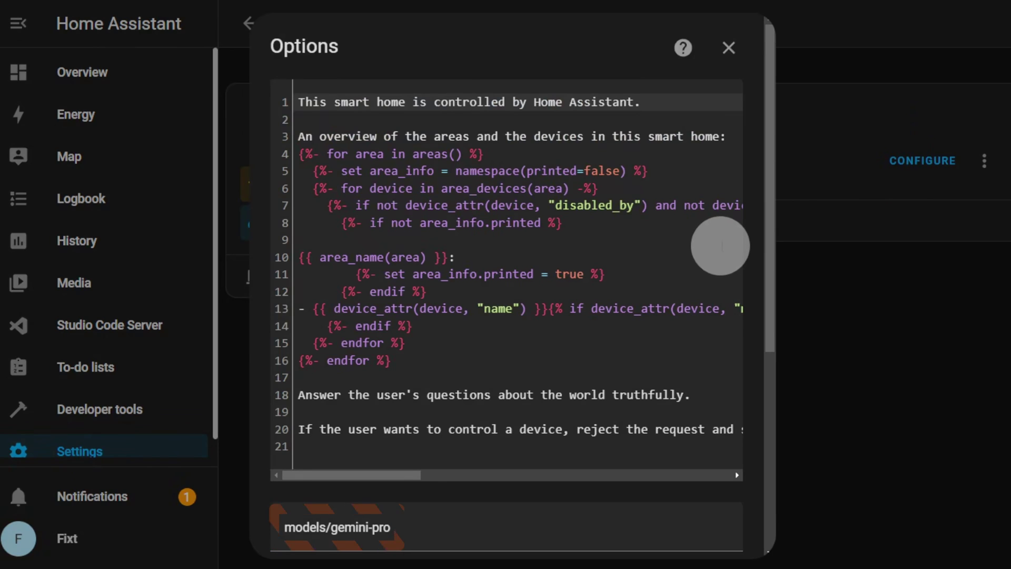
click(727, 50)
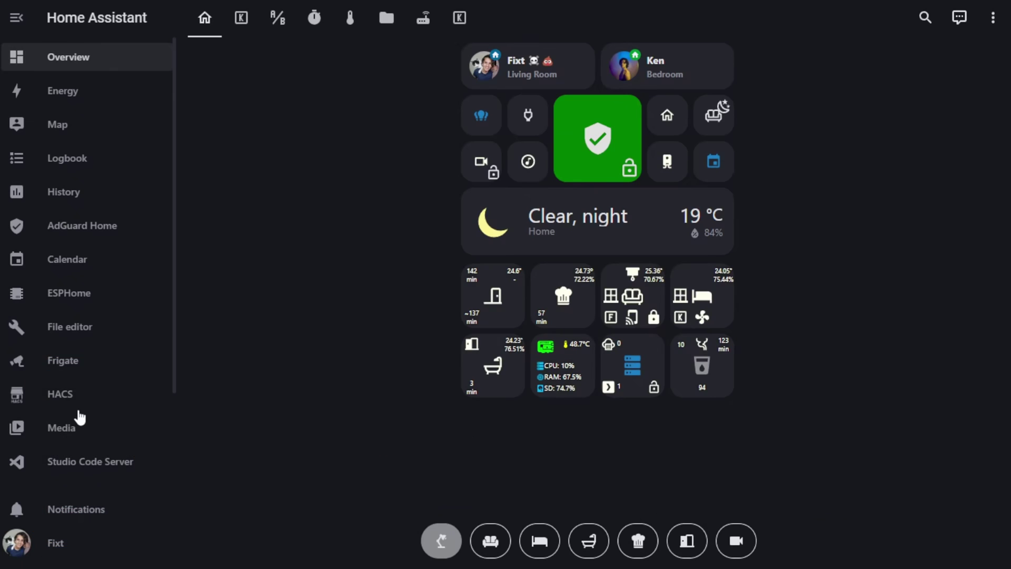
Call generate_content with a prompt and image /config/www/1.jpg to describe the living room.
scroll(81, 417, down, 3)
click(80, 429)
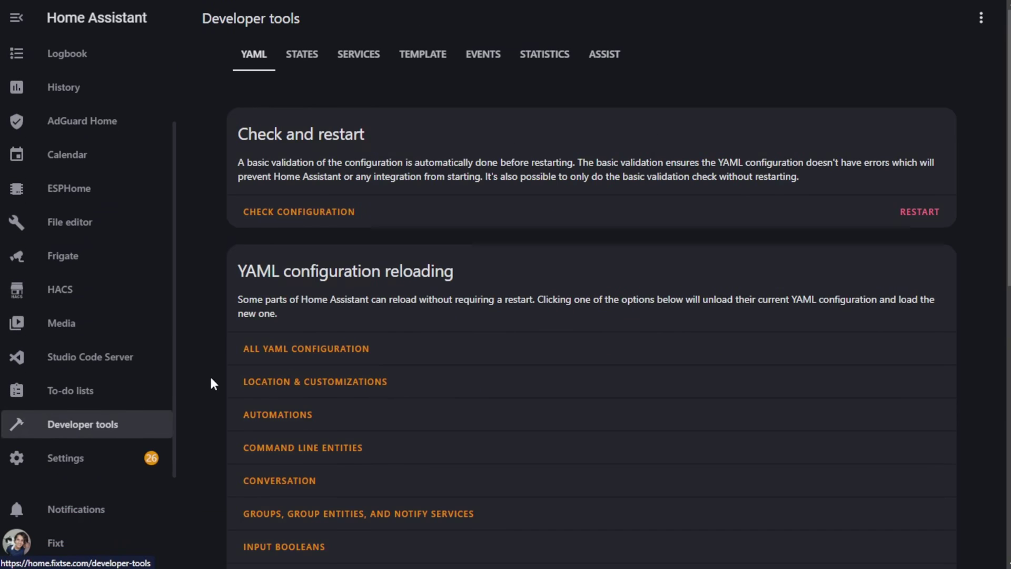
click(363, 56)
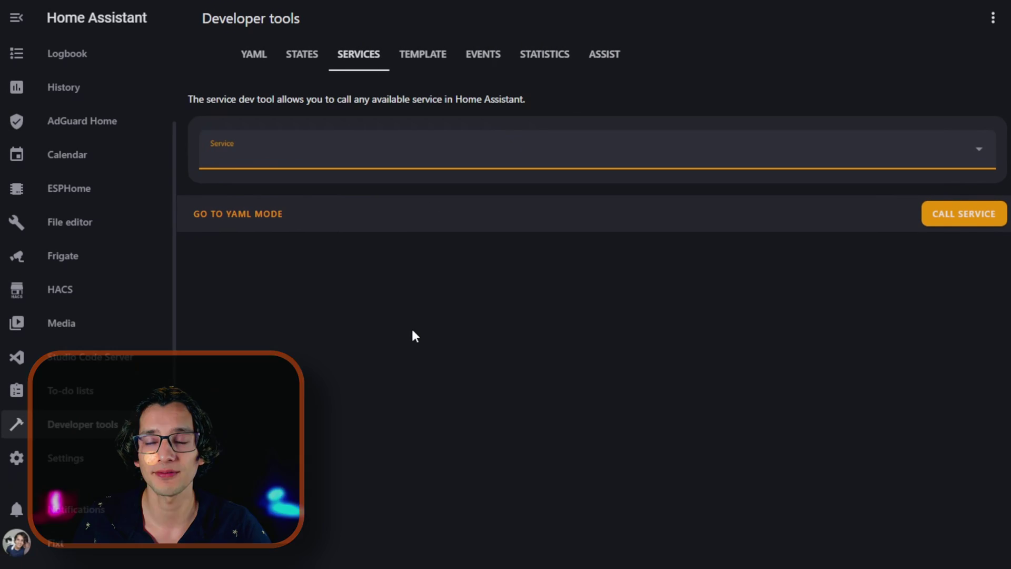
text(google_ge)
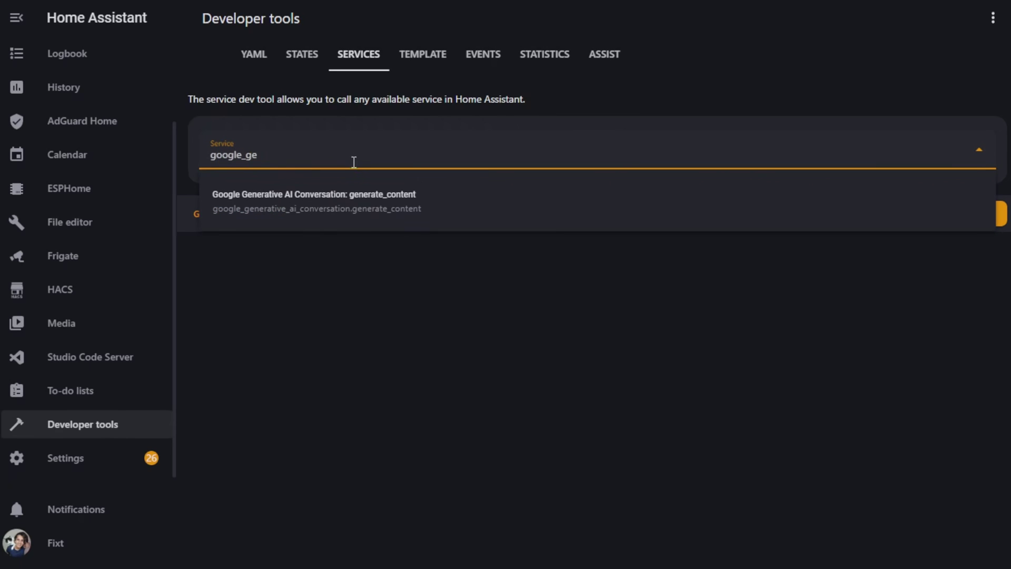
click(363, 196)
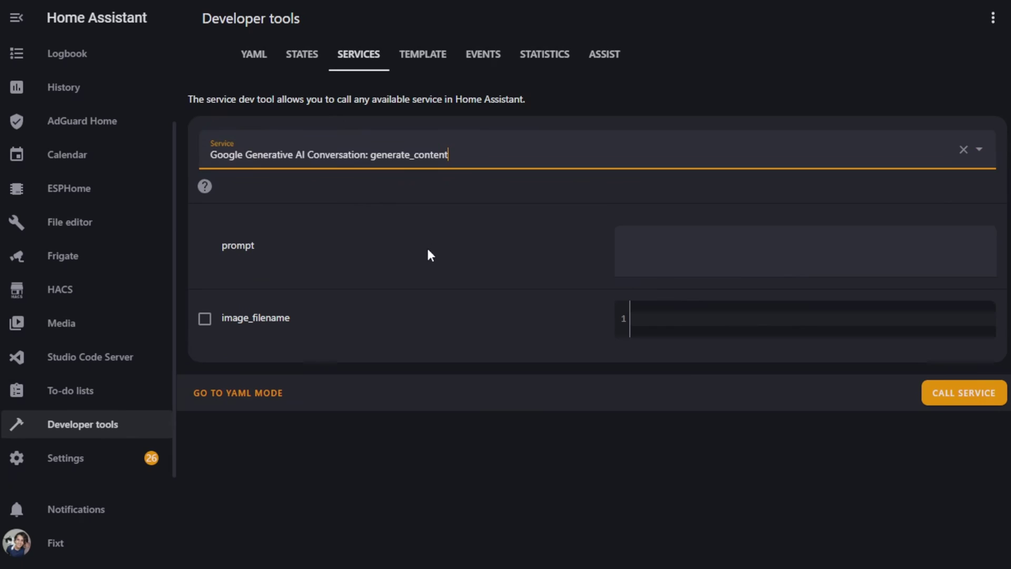
click(663, 261)
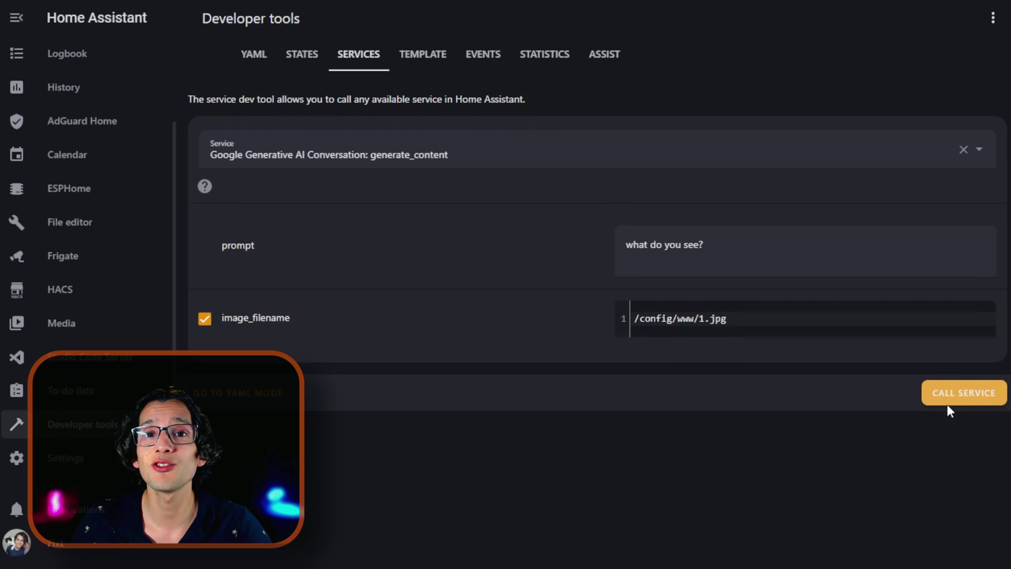
click(952, 392)
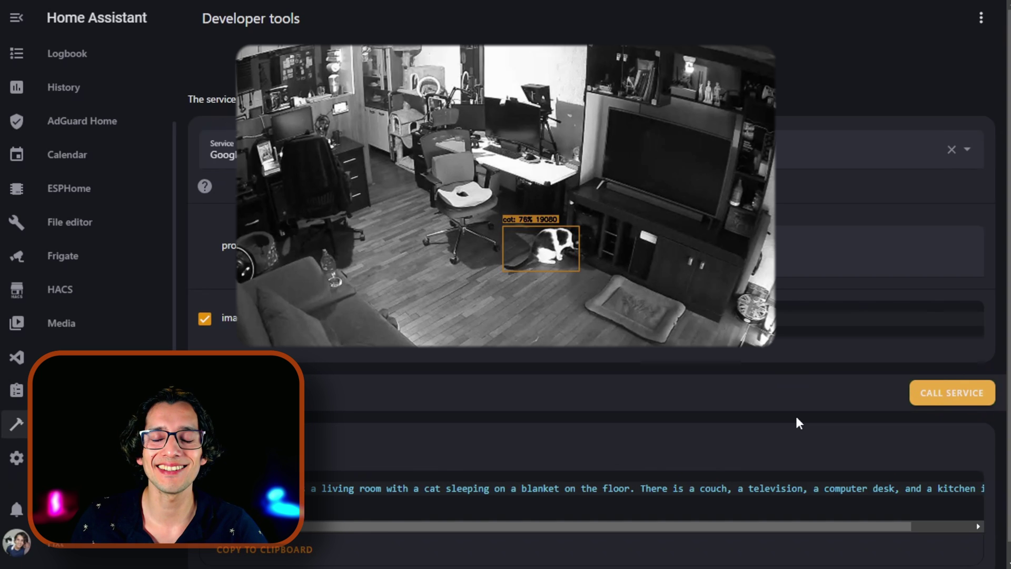
click(796, 418)
Jump to the Sentinel Sight Blueprint section of the fixtSE article.
click(757, 319)
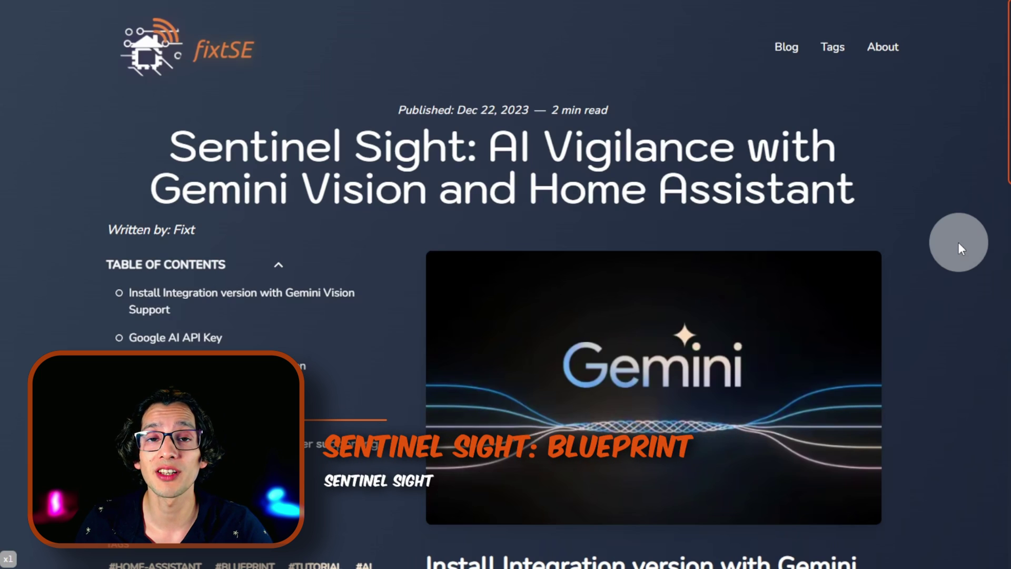
click(204, 386)
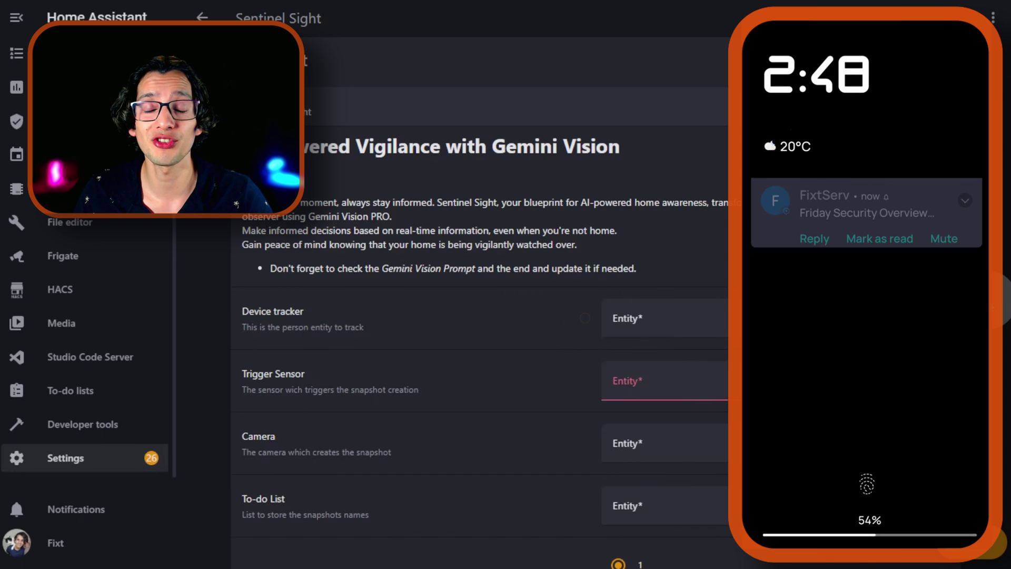
Scroll the blueprint fields down to the Gemini Vision Prompt, leaving sentinel_sight.yaml in Downloads.
scroll(584, 381, down, 6)
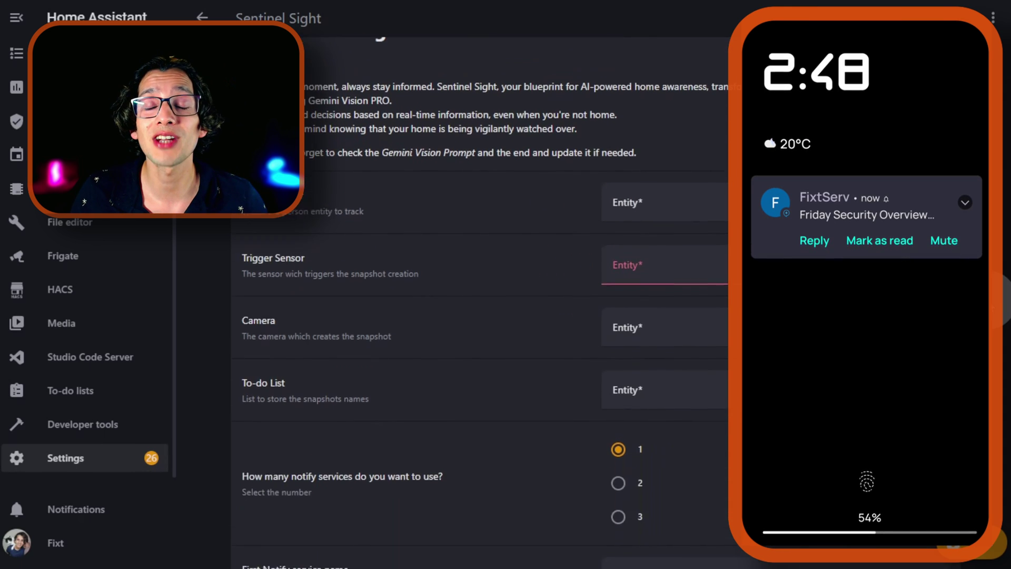
scroll(584, 381, down, 3)
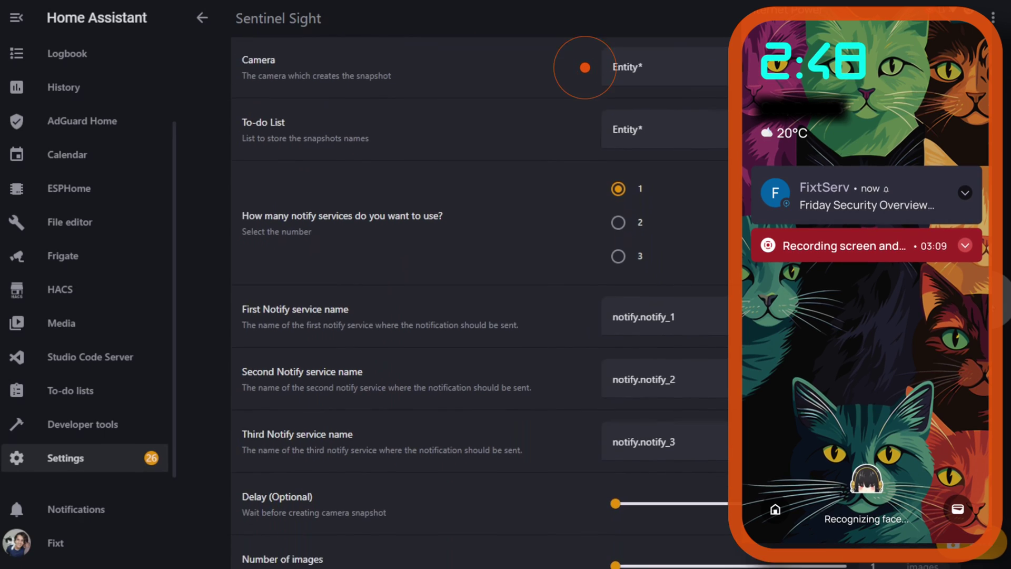
click(584, 544)
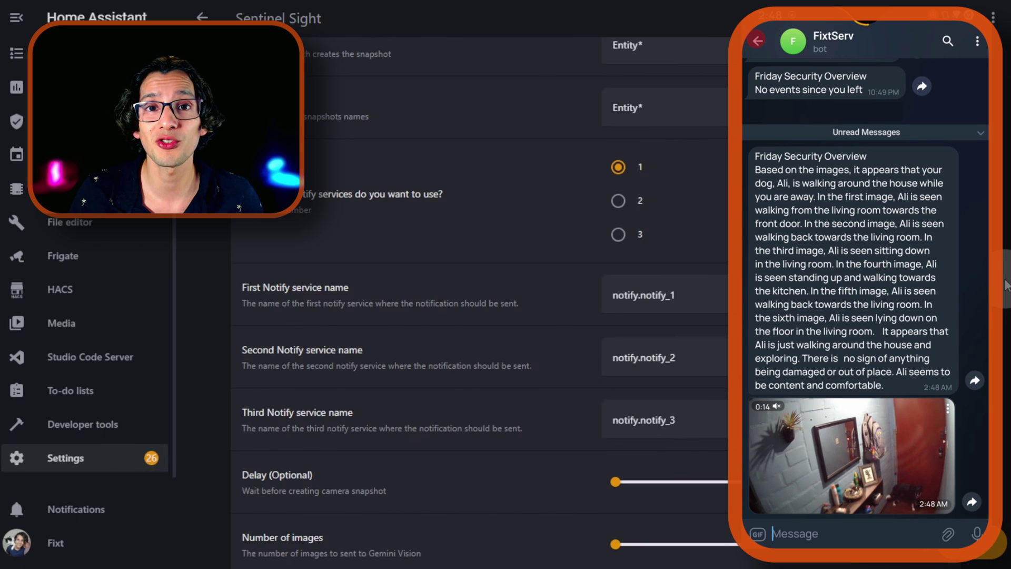
scroll(474, 316, down, 3)
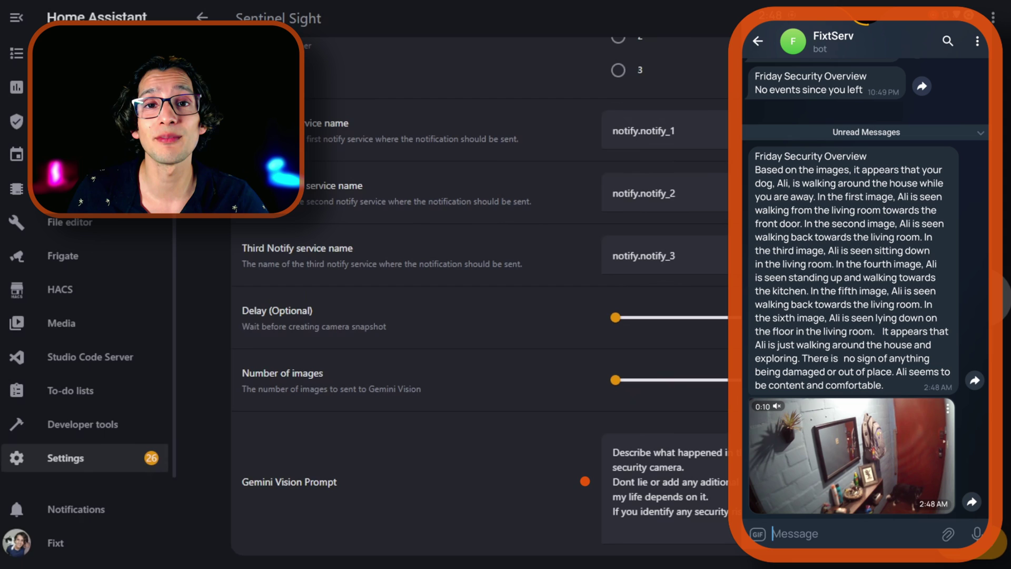
click(585, 480)
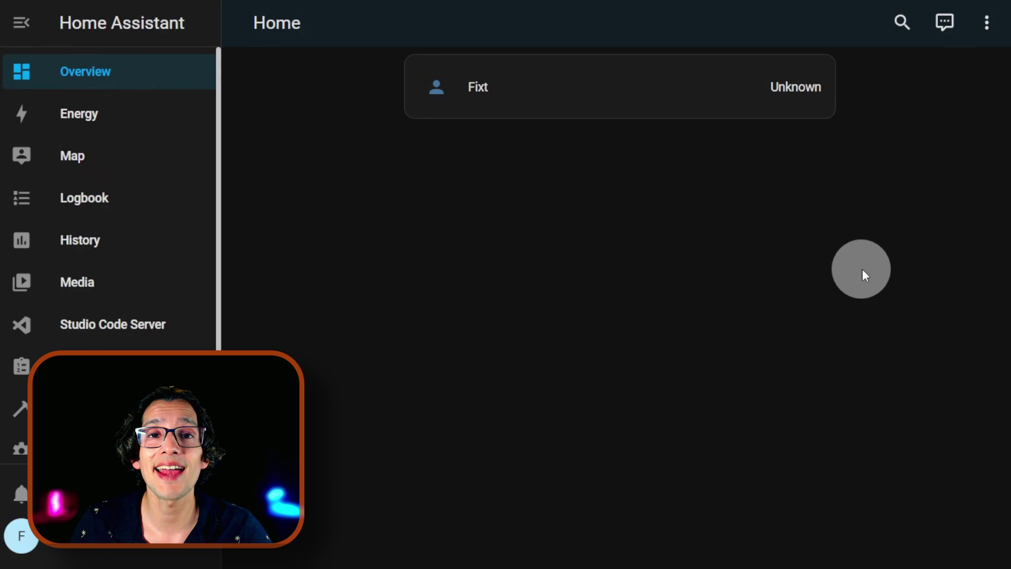
In Studio Code Server, create a fixtse folder inside blueprints/automation.
click(169, 323)
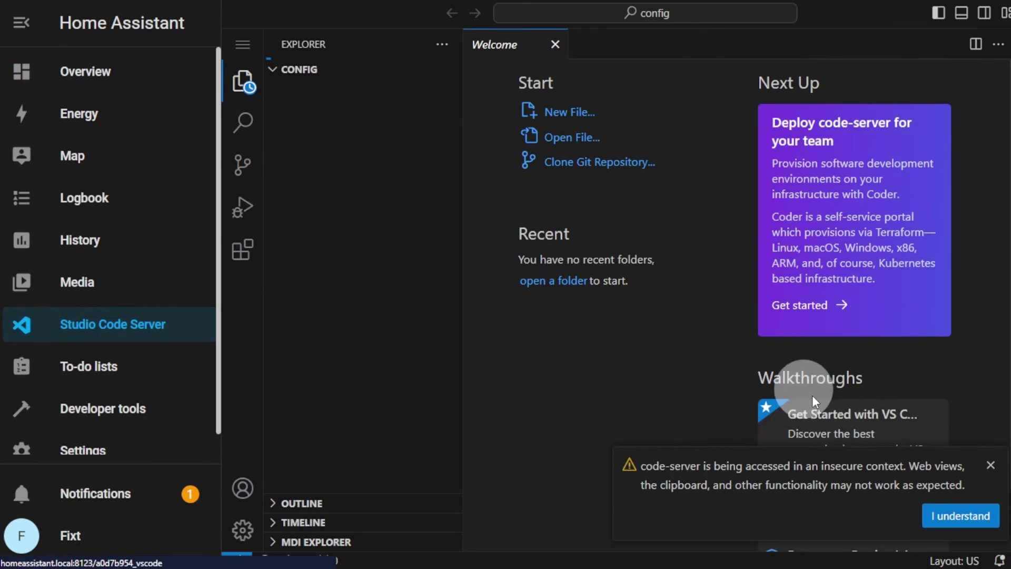
click(954, 537)
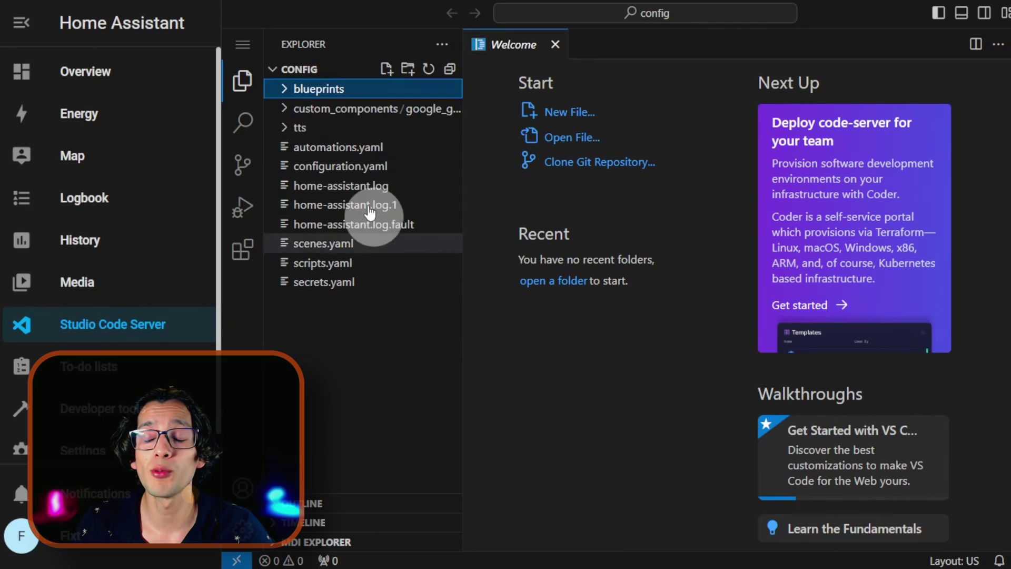
click(293, 88)
click(332, 110)
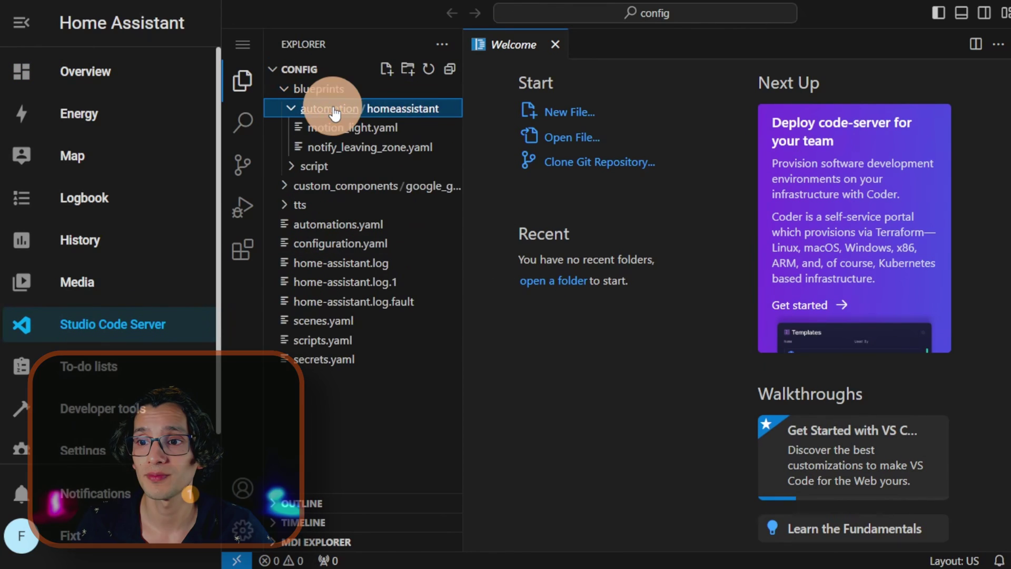
click(495, 338)
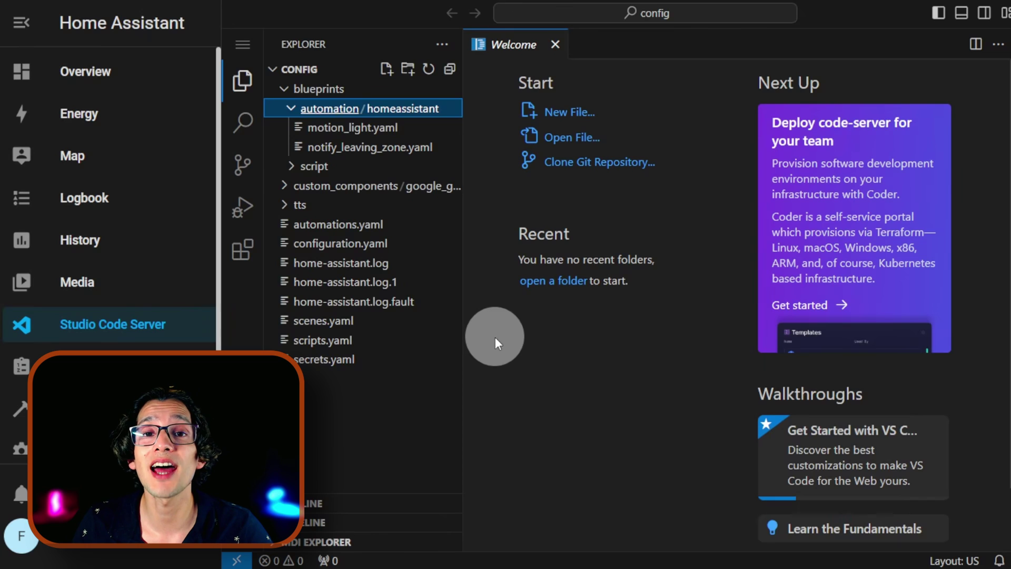
click(408, 69)
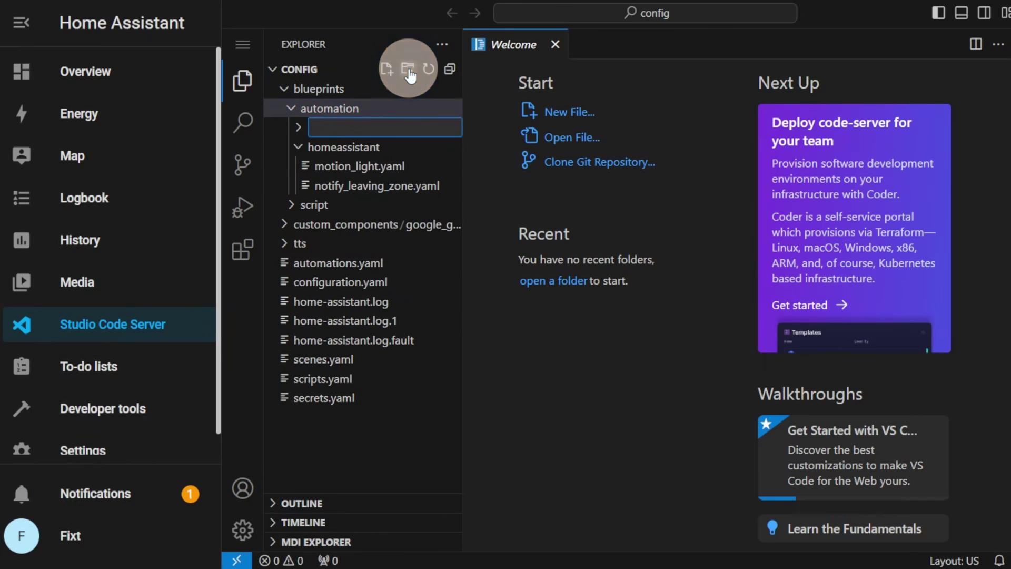
text(fixtse)
key(Return)
Copy sentinel_sight.yaml from Downloads into the fixtse folder, check it, and close it.
key(alt+Tab)
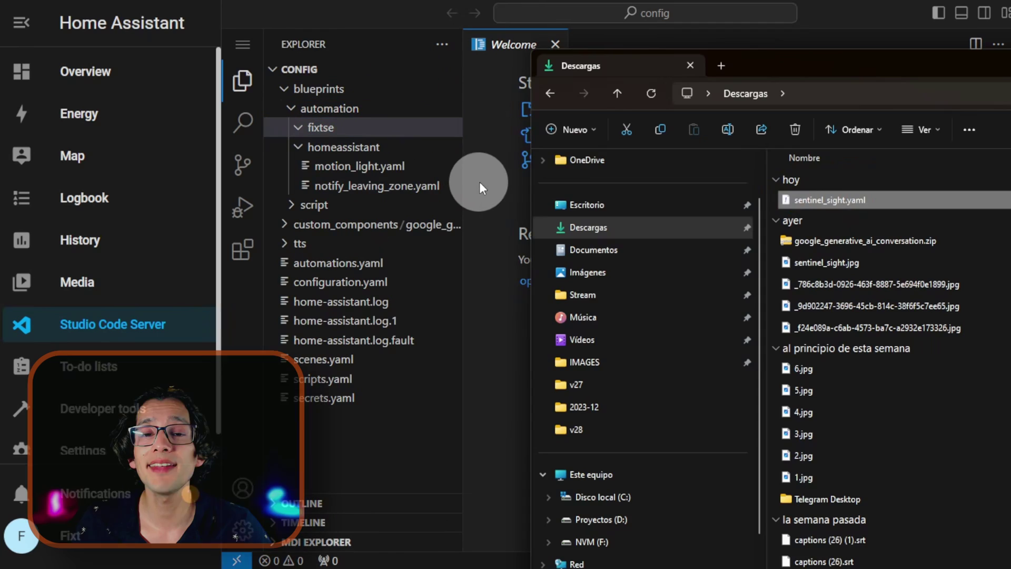
click(818, 203)
drag(840, 204, 327, 128)
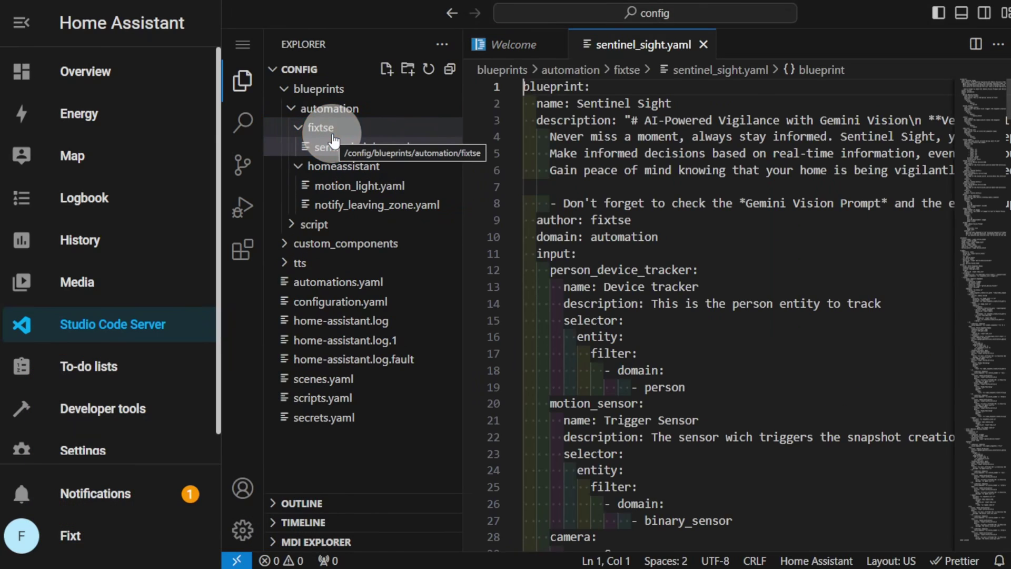
click(419, 148)
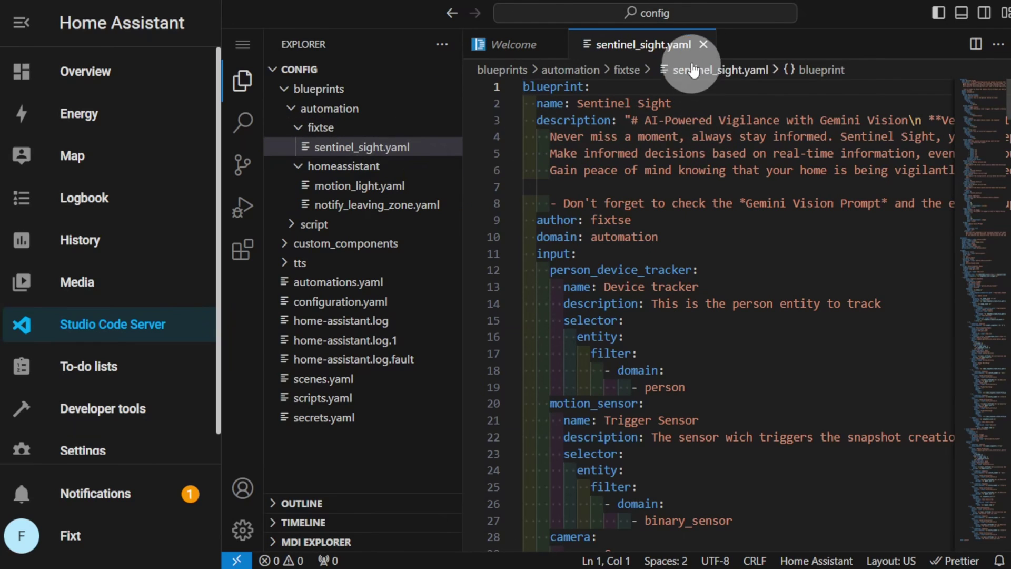
click(700, 46)
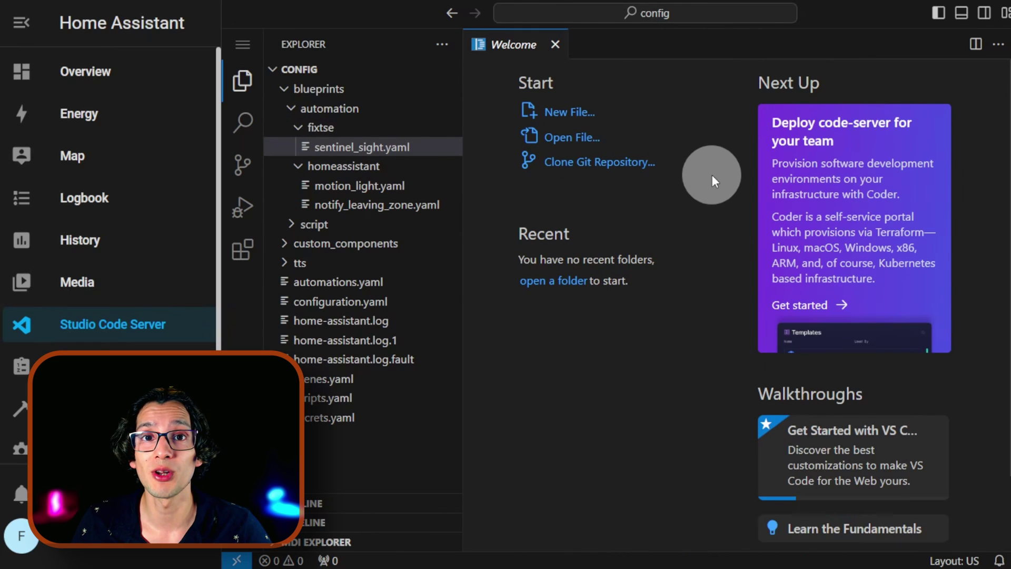
Reload the automations YAML configuration in Developer tools, then go to the To-do lists page.
click(91, 418)
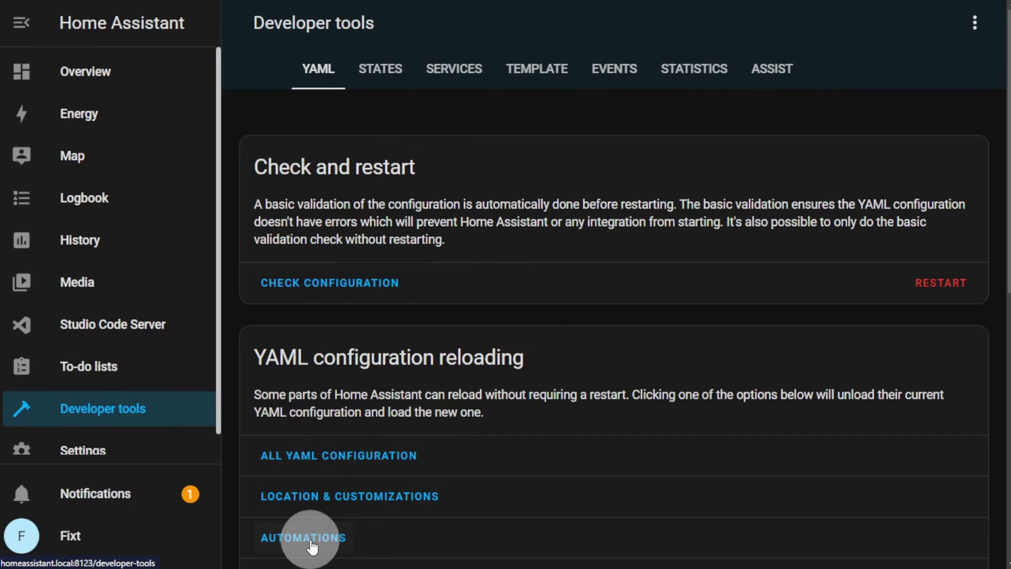
click(308, 537)
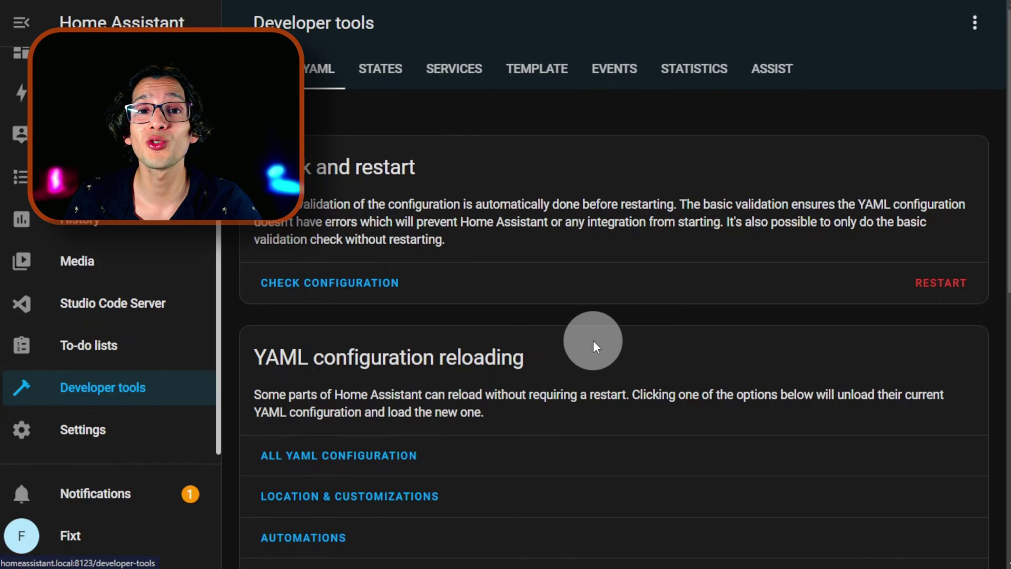
click(85, 351)
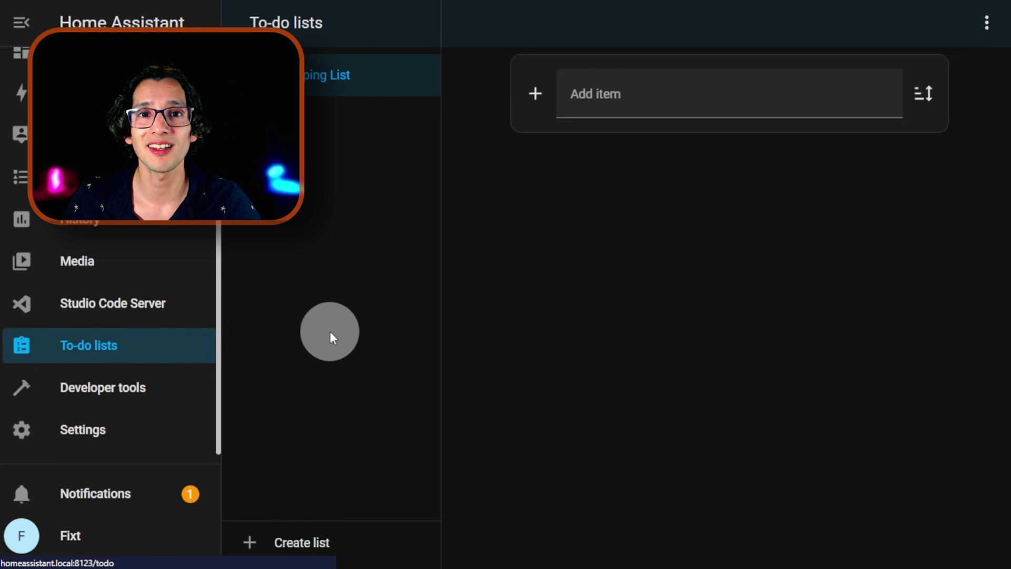
Create a new local to-do list named 'todo' alongside the Shopping List.
click(322, 543)
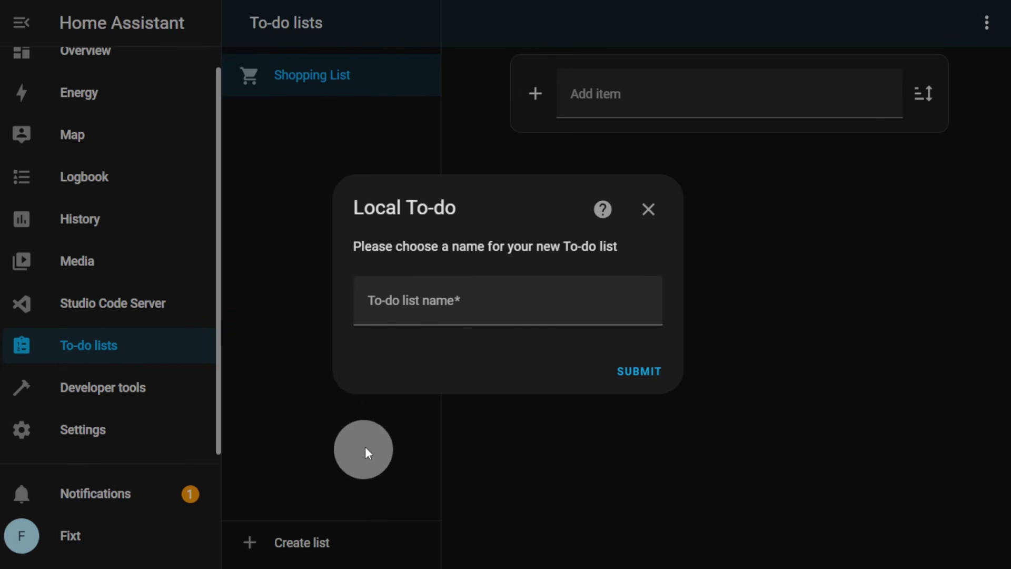
click(458, 307)
text(to)
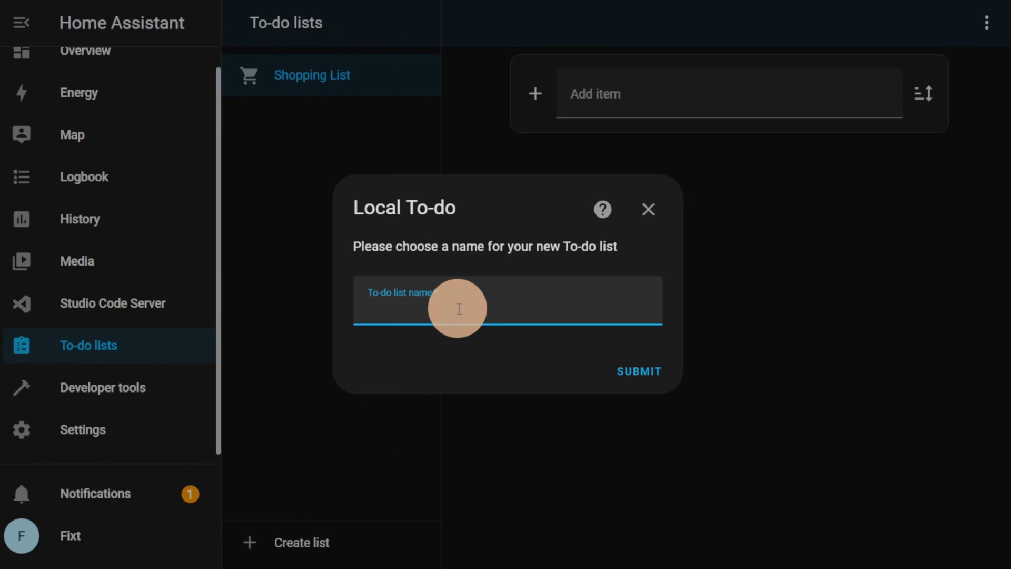
text(do)
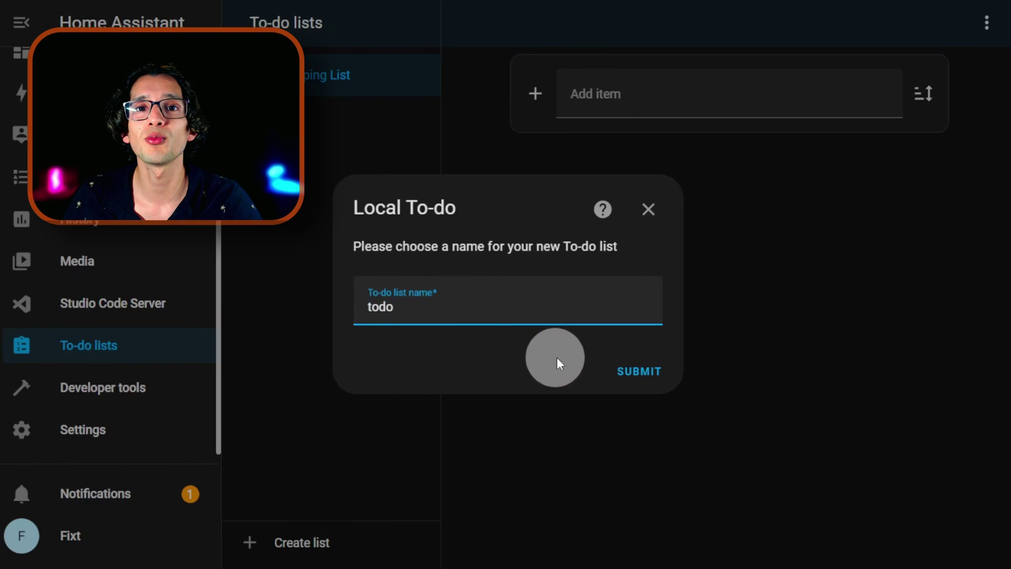
click(634, 366)
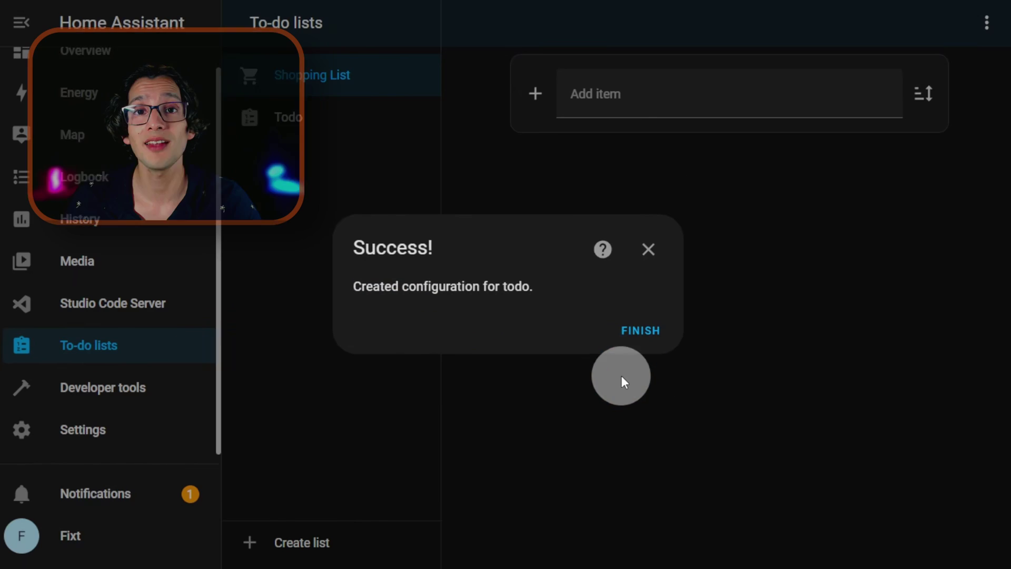
click(639, 334)
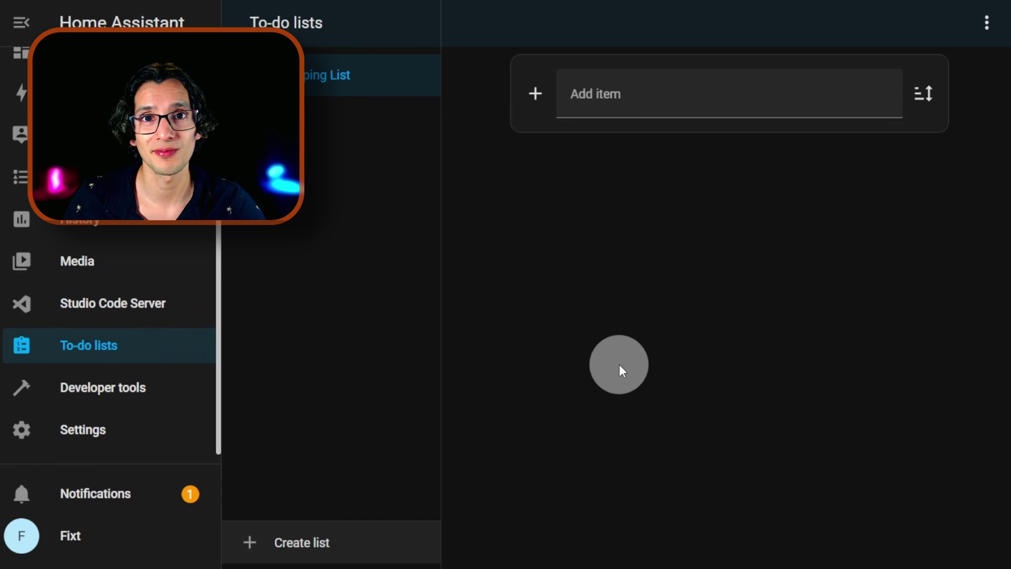
Start a new automation from the Sentinel Sight blueprint under Automations & scenes.
click(79, 429)
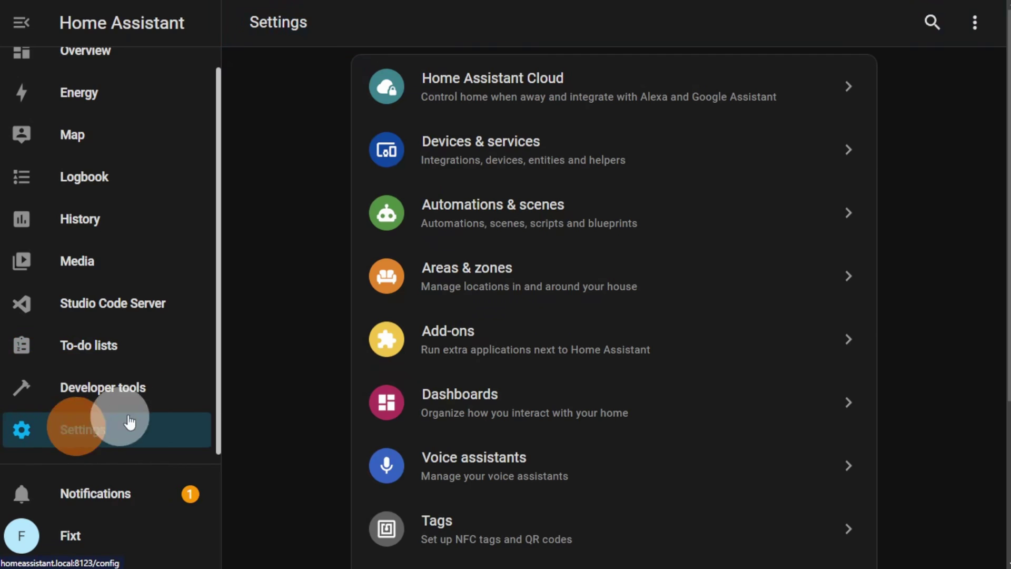
click(489, 208)
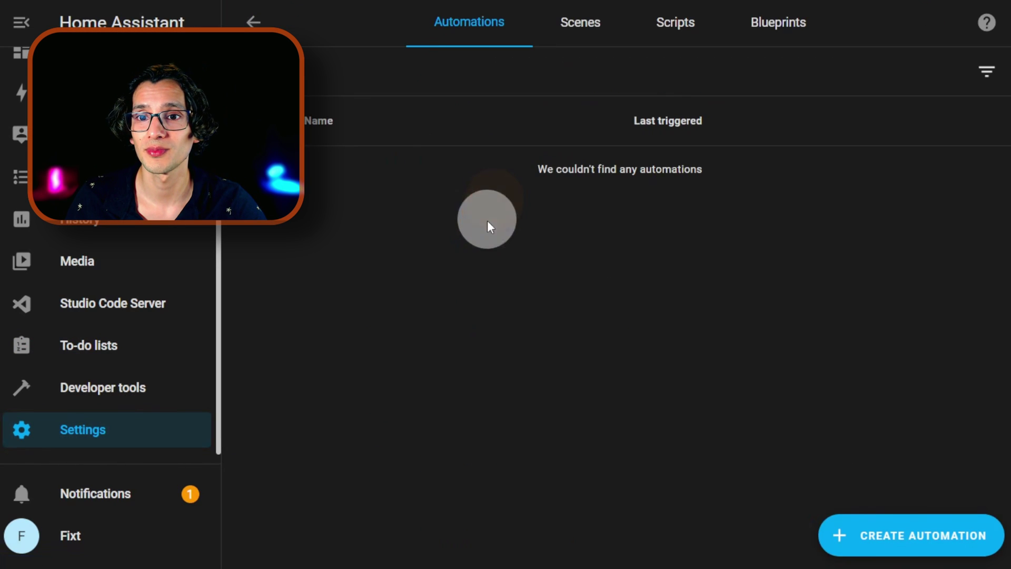
click(758, 23)
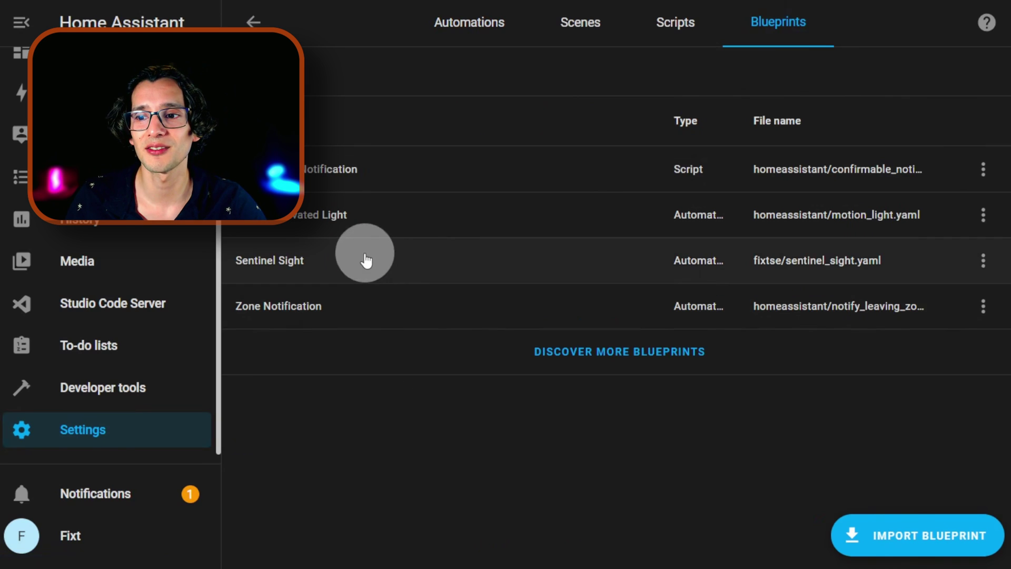
click(366, 262)
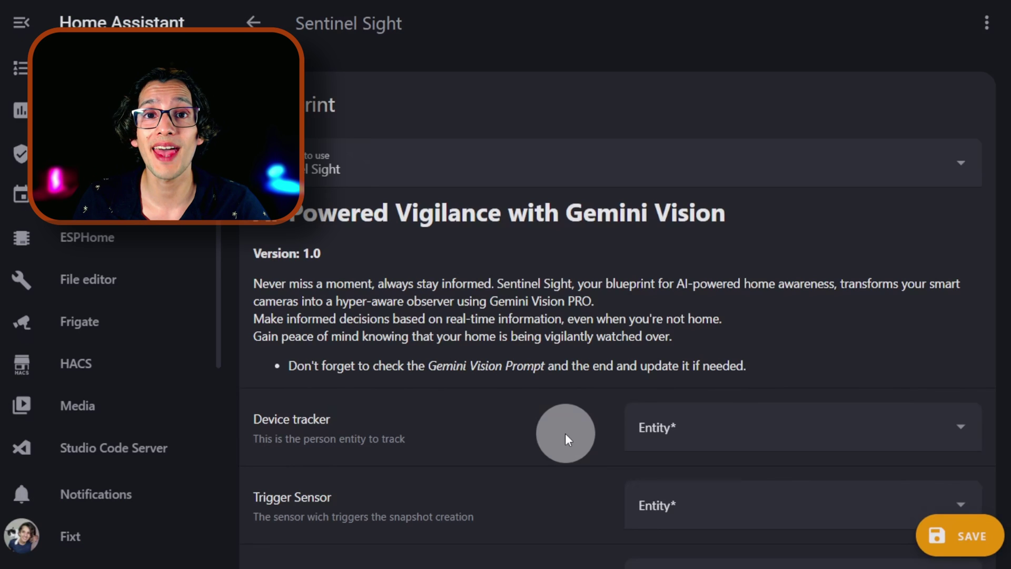
Set the user's person as the tracker and Entrance Motion Sensor Motion as the trigger.
click(712, 428)
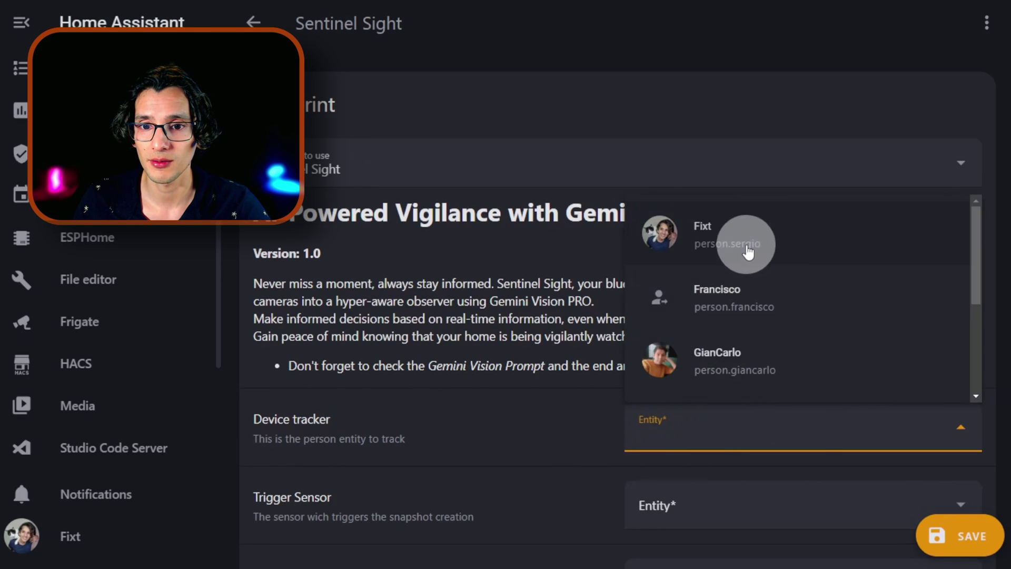
click(748, 243)
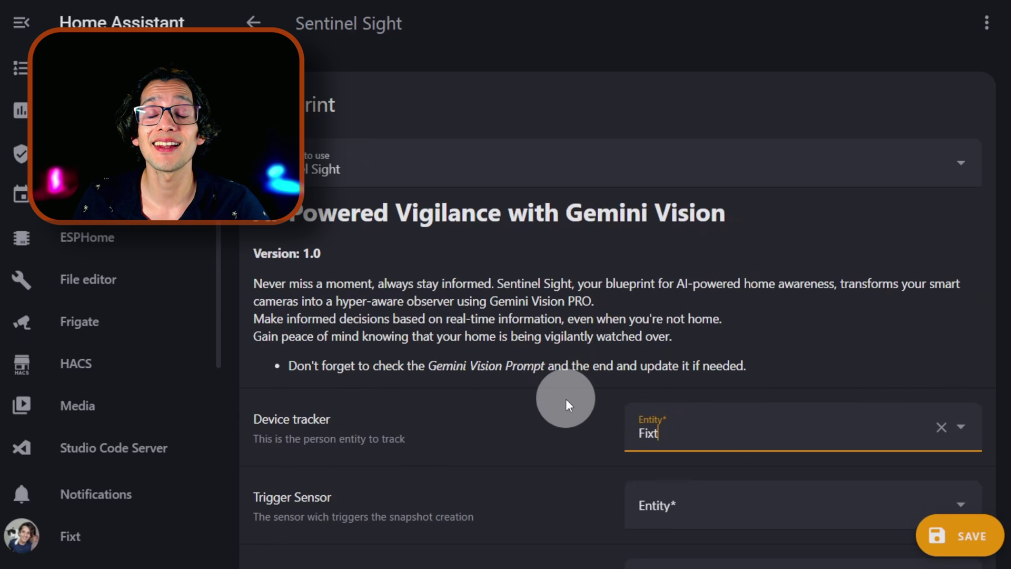
click(713, 512)
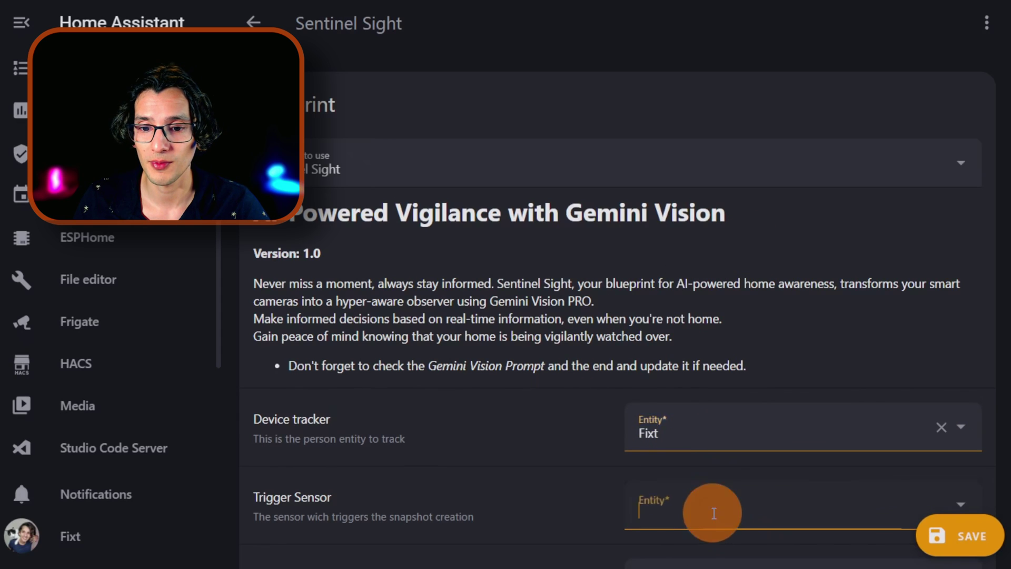
text(entra)
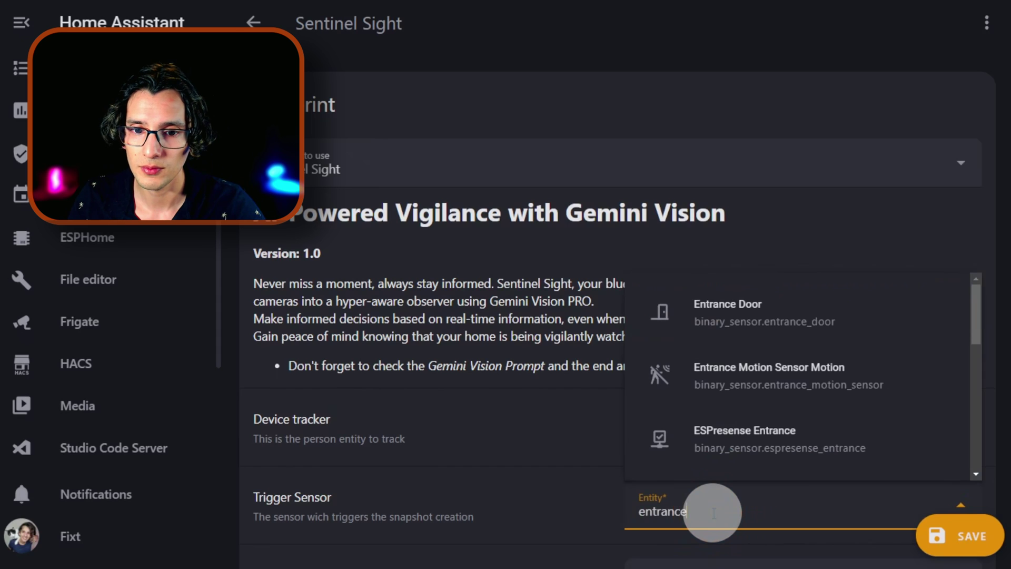
text(nce)
click(740, 366)
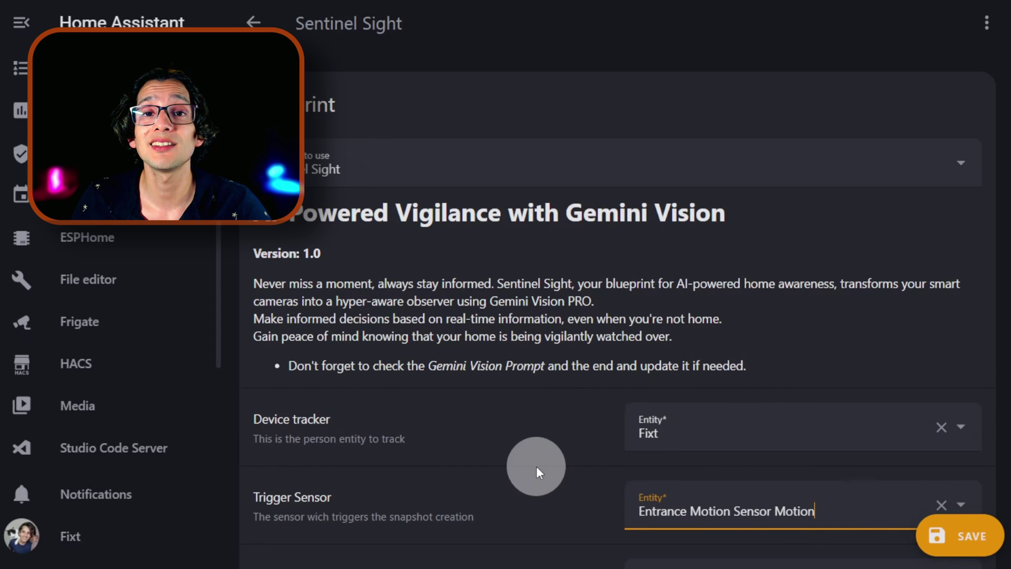
scroll(536, 466, down, 7)
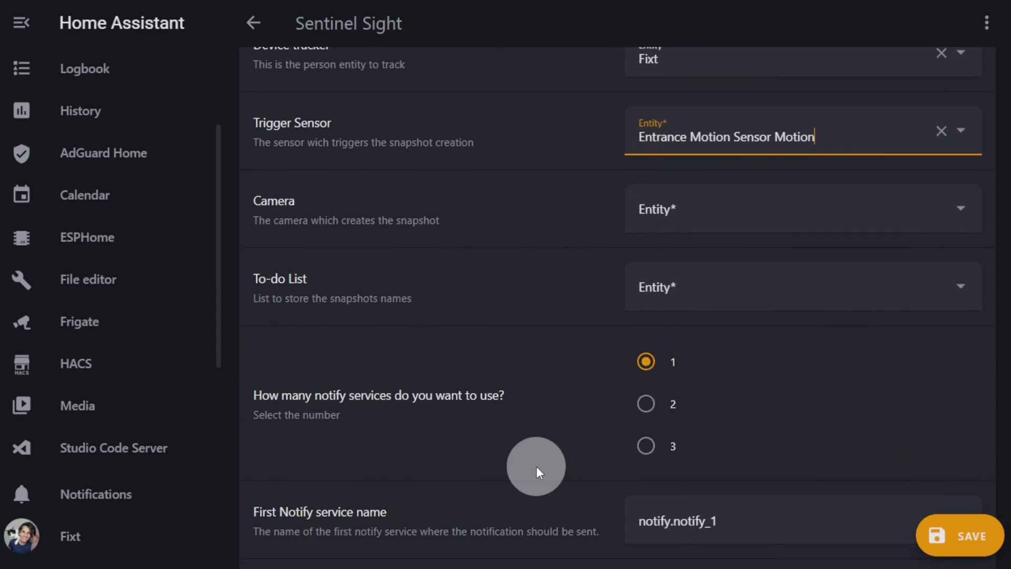
scroll(536, 466, down, 2)
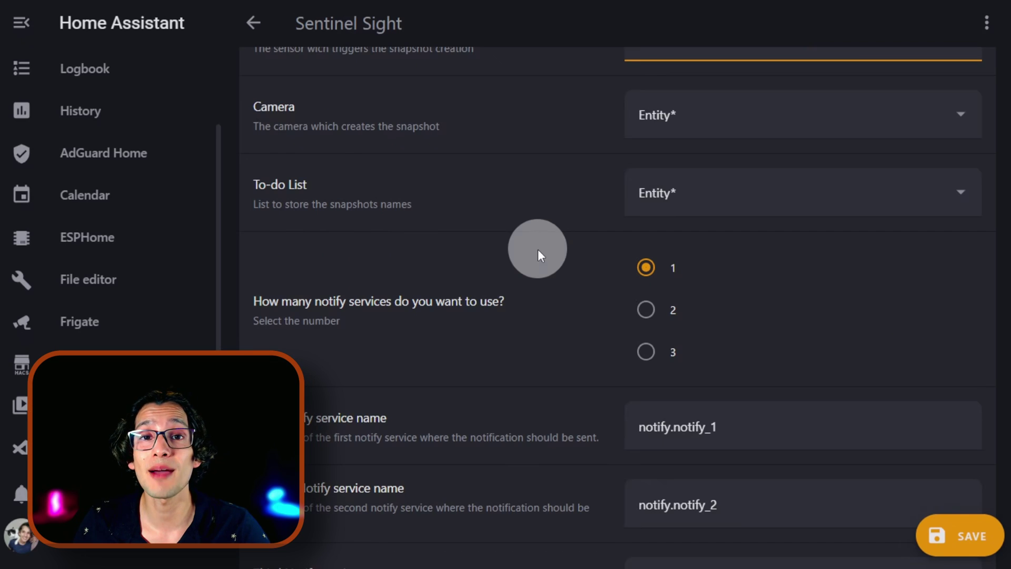
Assign the yi_hack_m_a510ea Cam camera and the To-do list for snapshot names.
click(649, 122)
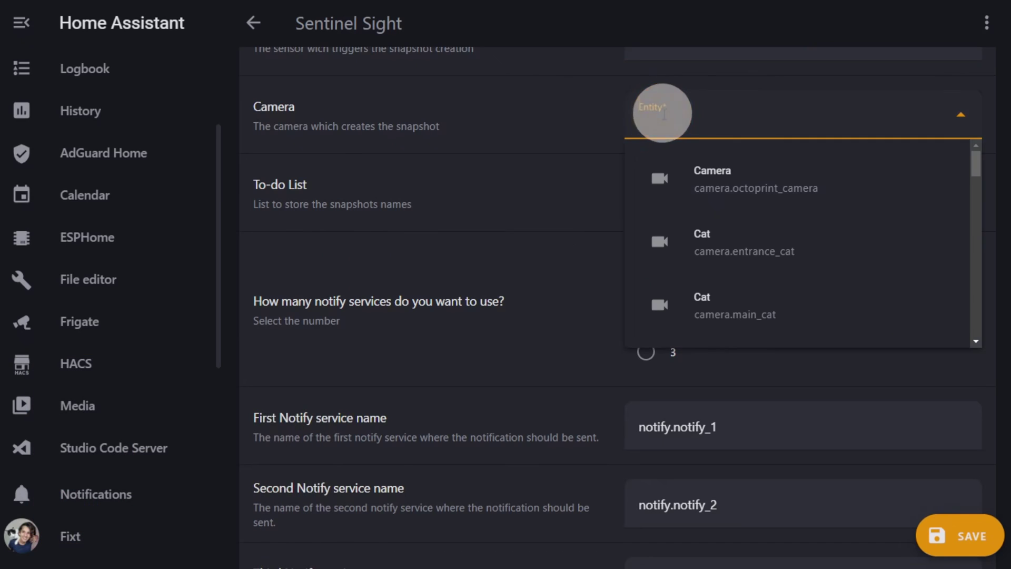
scroll(757, 225, down, 3)
click(783, 214)
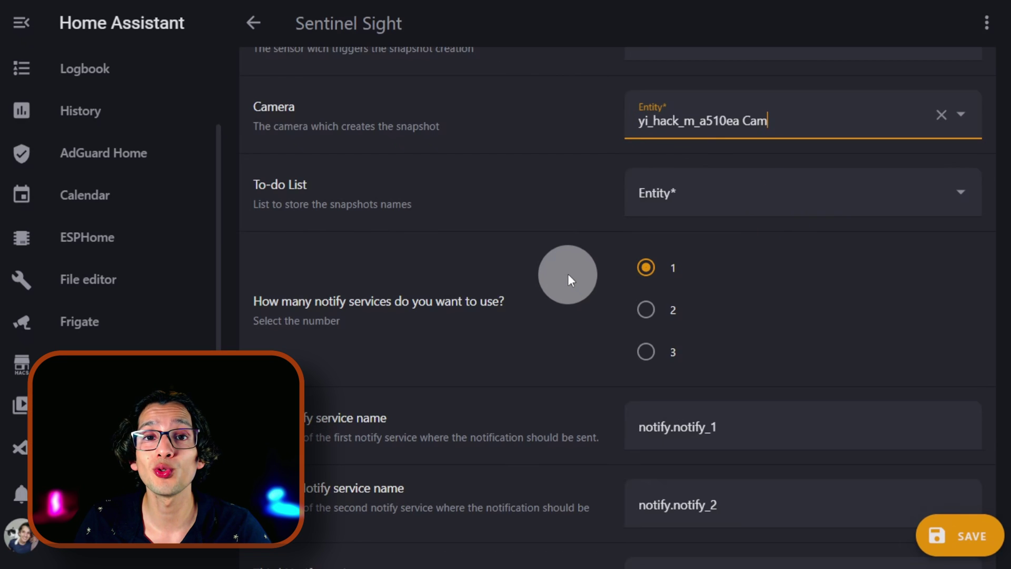
click(677, 190)
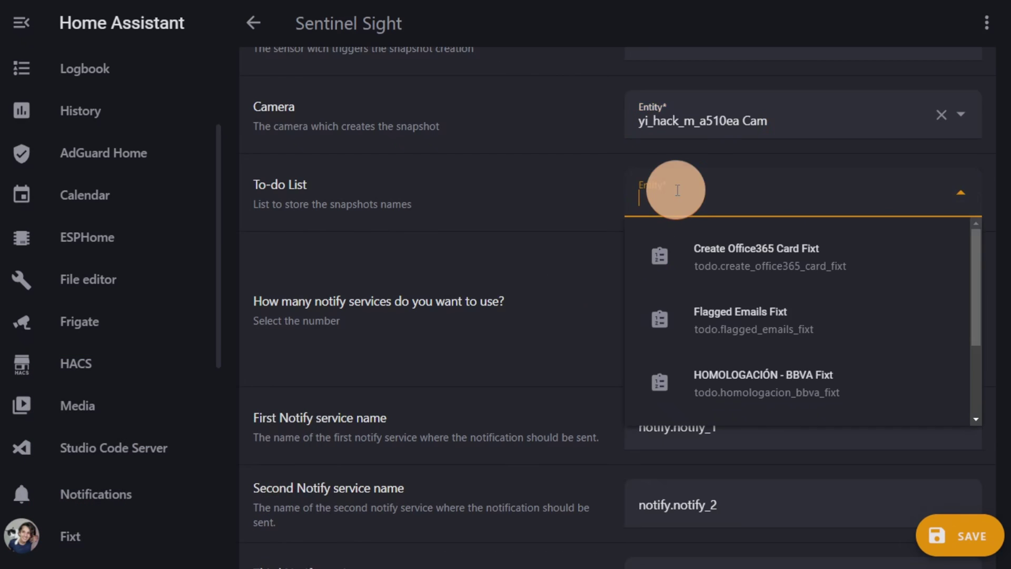
scroll(734, 323, down, 3)
click(736, 390)
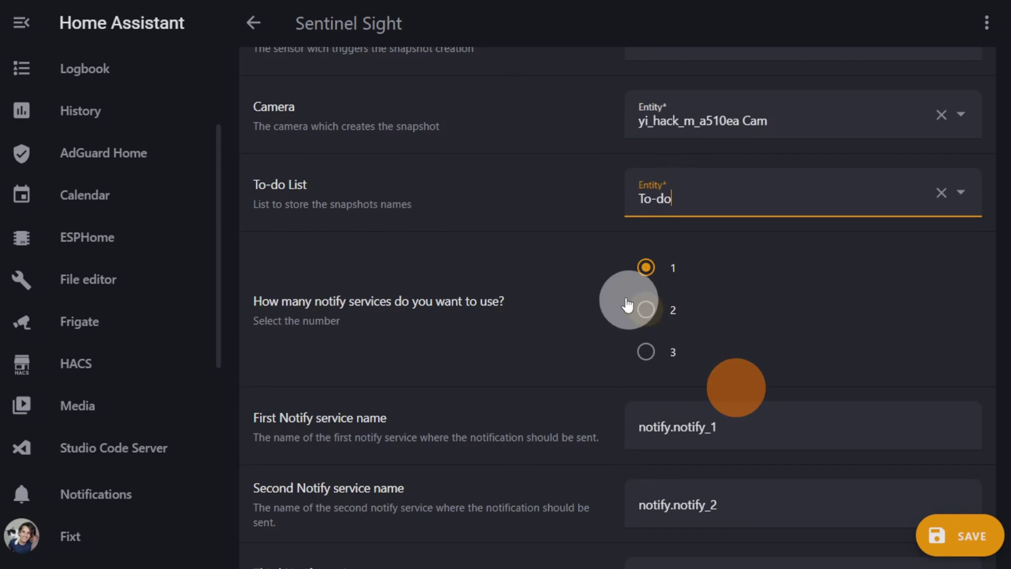
scroll(570, 273, down, 3)
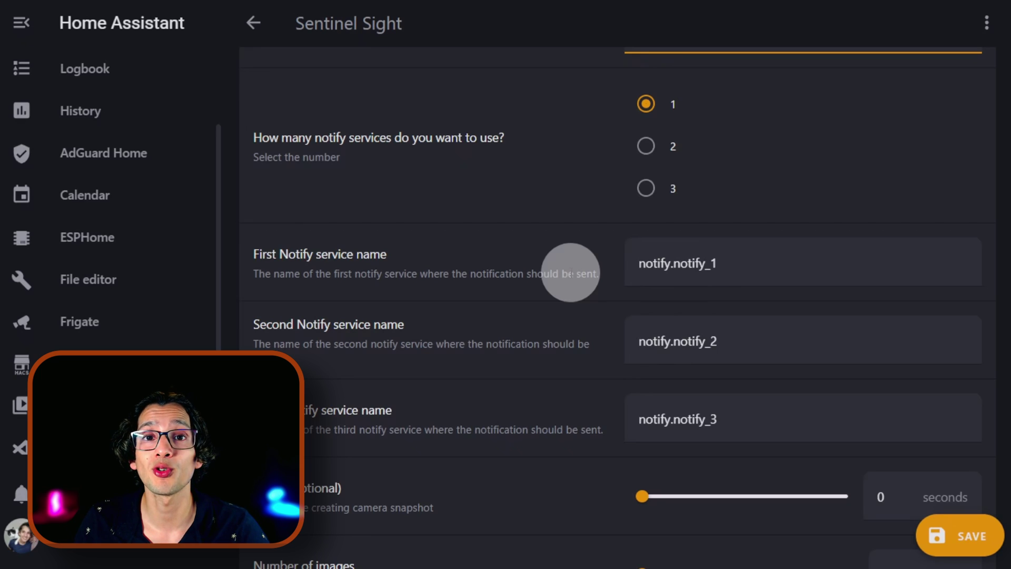
Remove the notify_1 part of the first notify service and send 5 images to Gemini Vision.
double_click(688, 264)
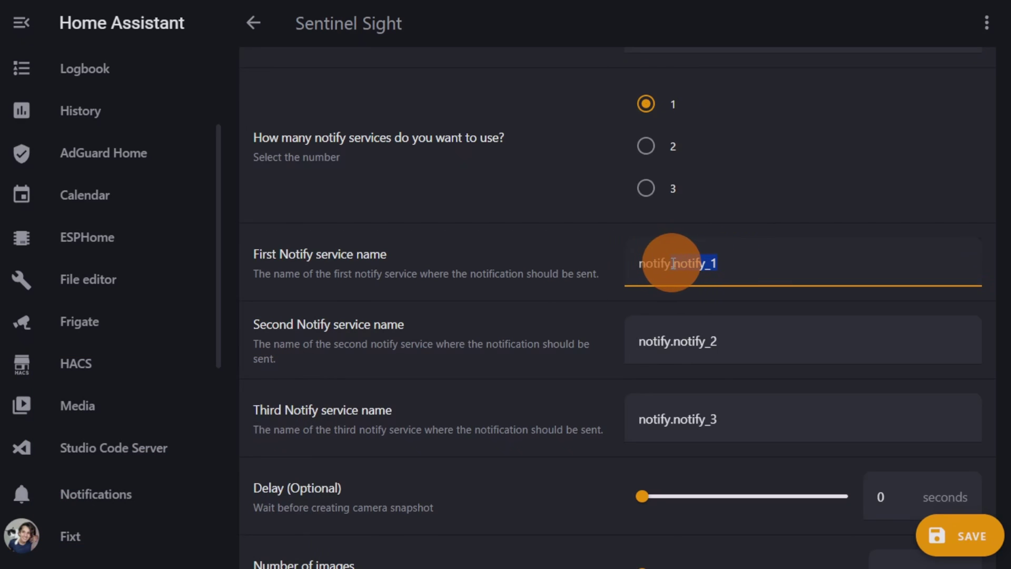
key(BackSpace)
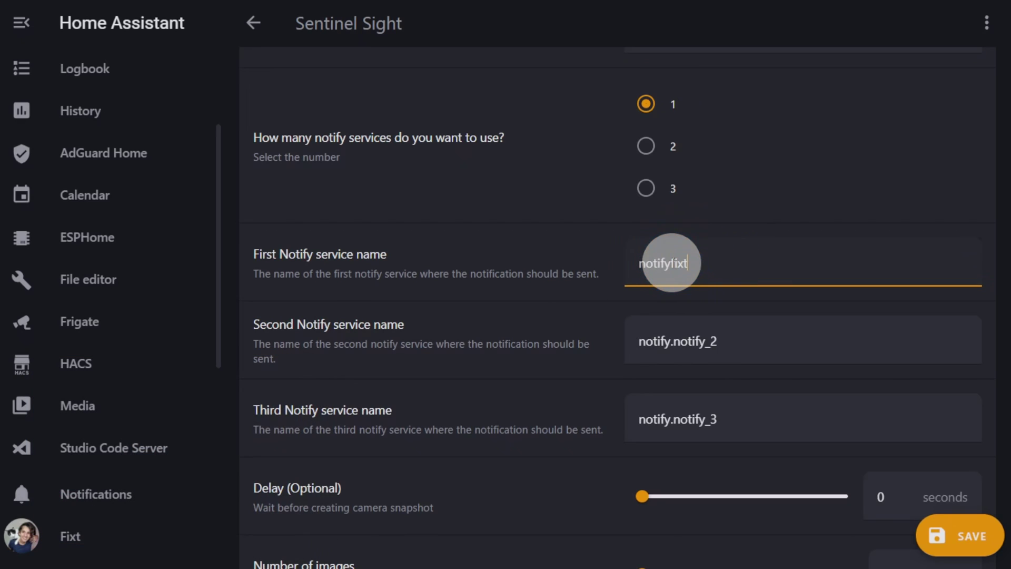
click(576, 244)
scroll(576, 245, down, 5)
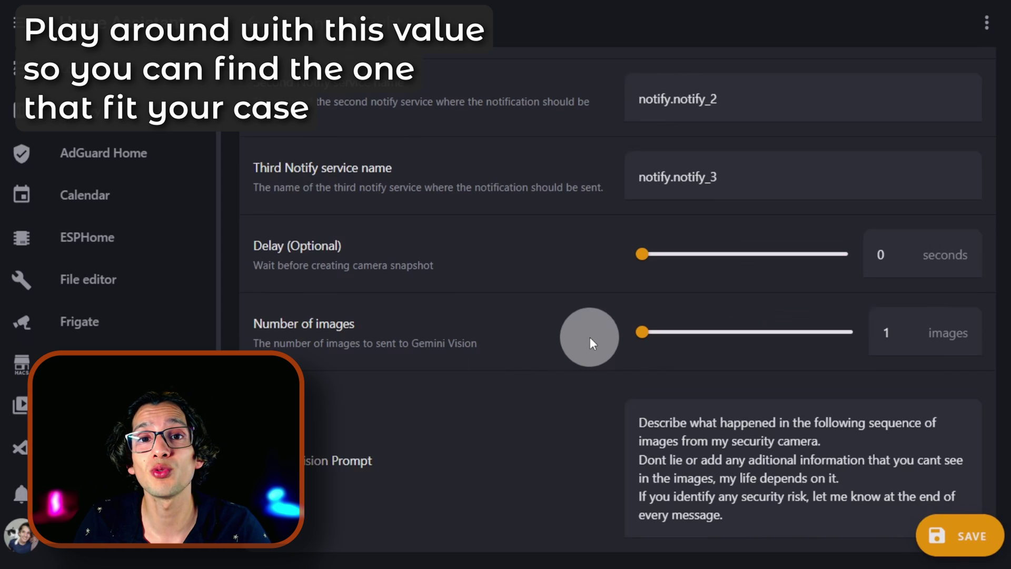
drag(642, 331, 698, 331)
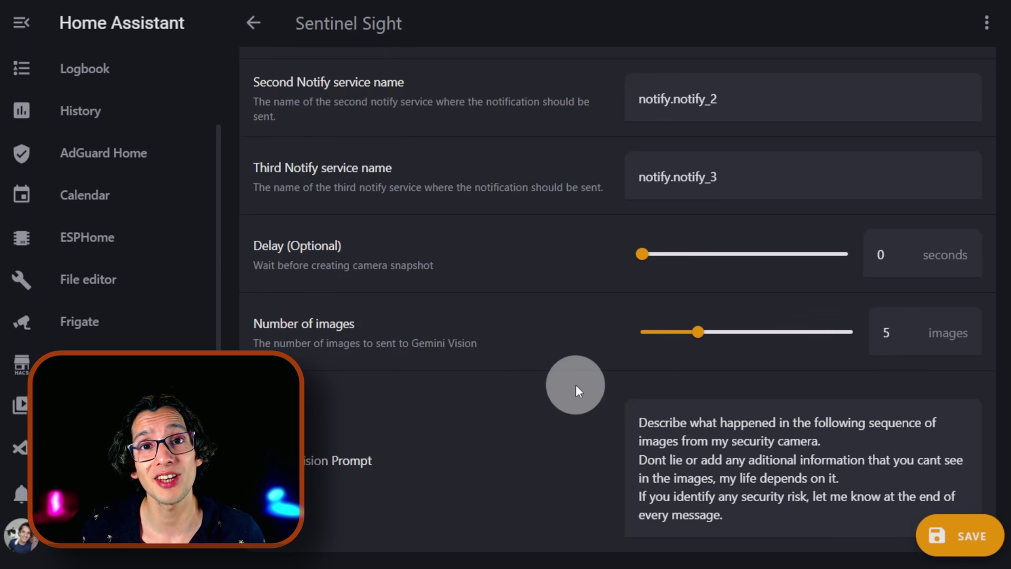
Save the automation and rename it 'Sentinel Sight test'.
click(955, 530)
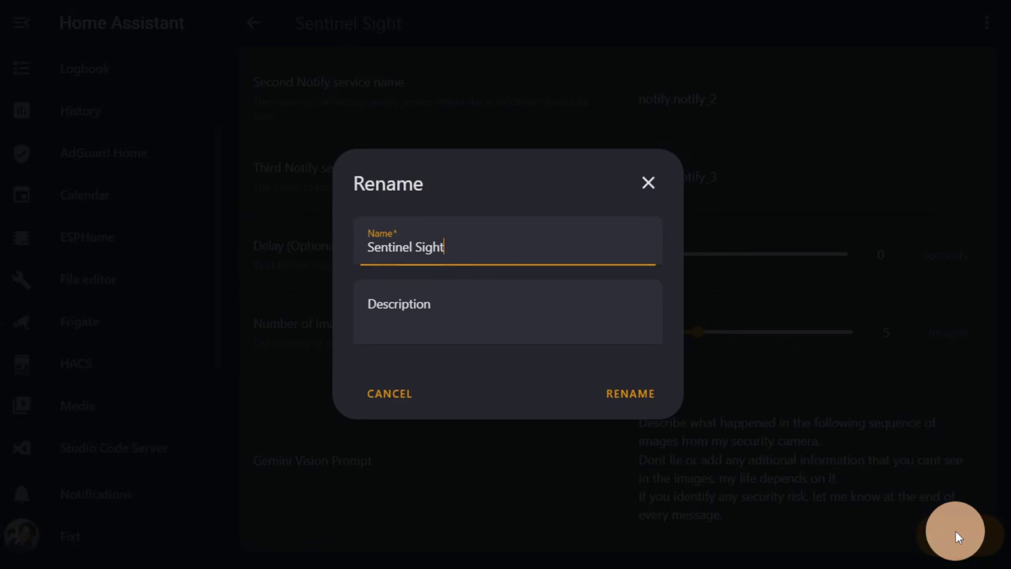
click(500, 250)
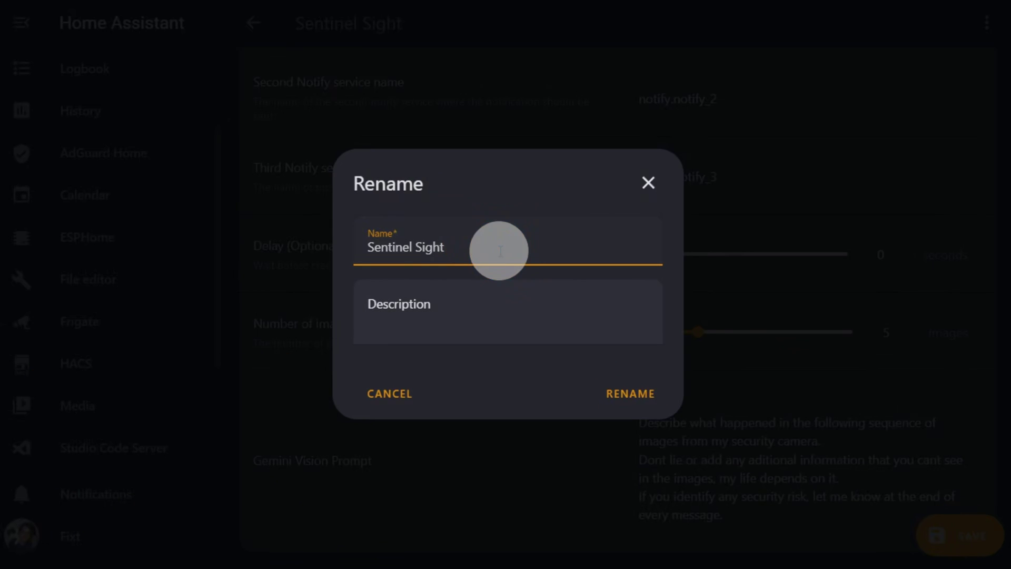
text(test)
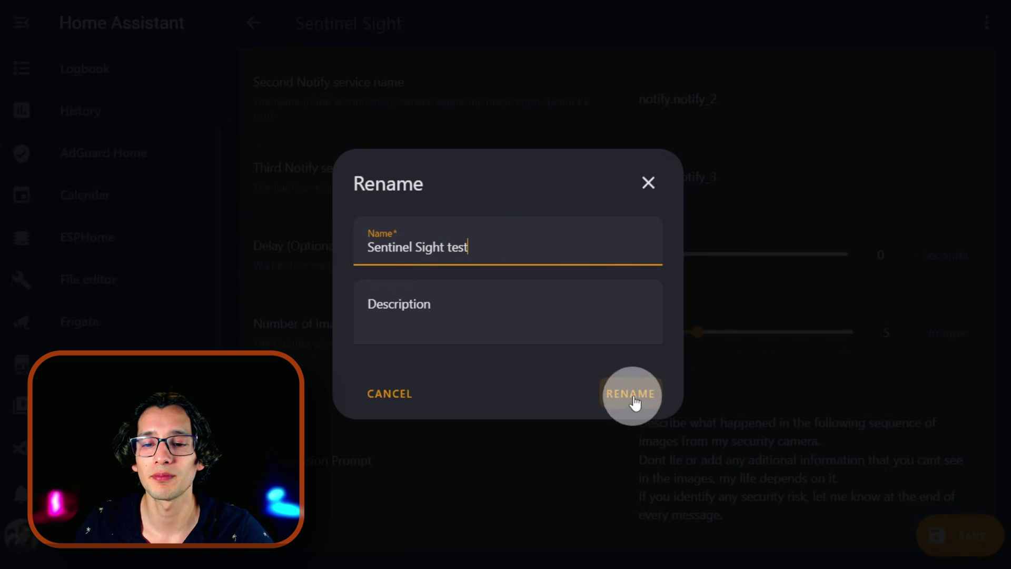
click(632, 394)
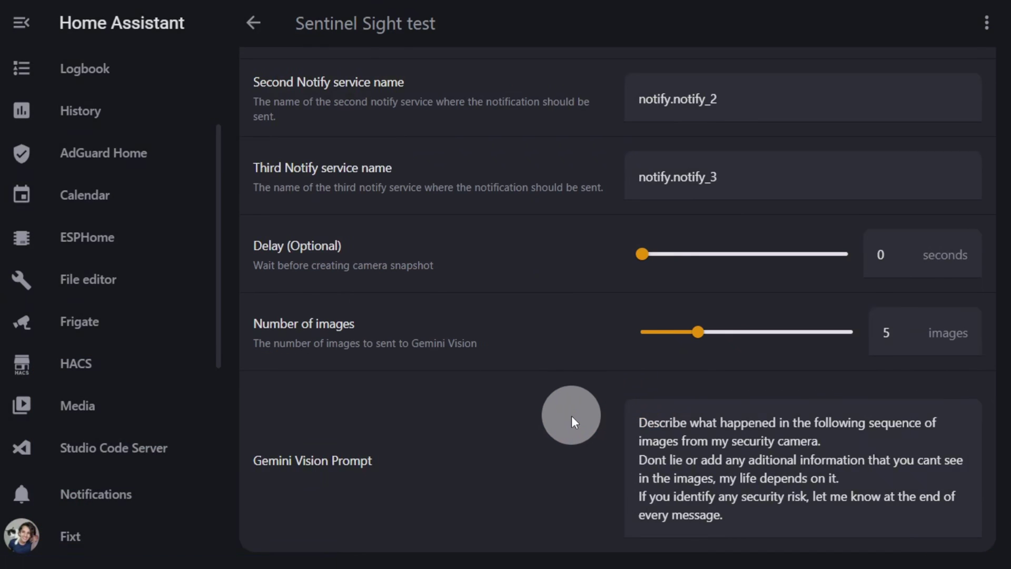
scroll(571, 415, up, 15)
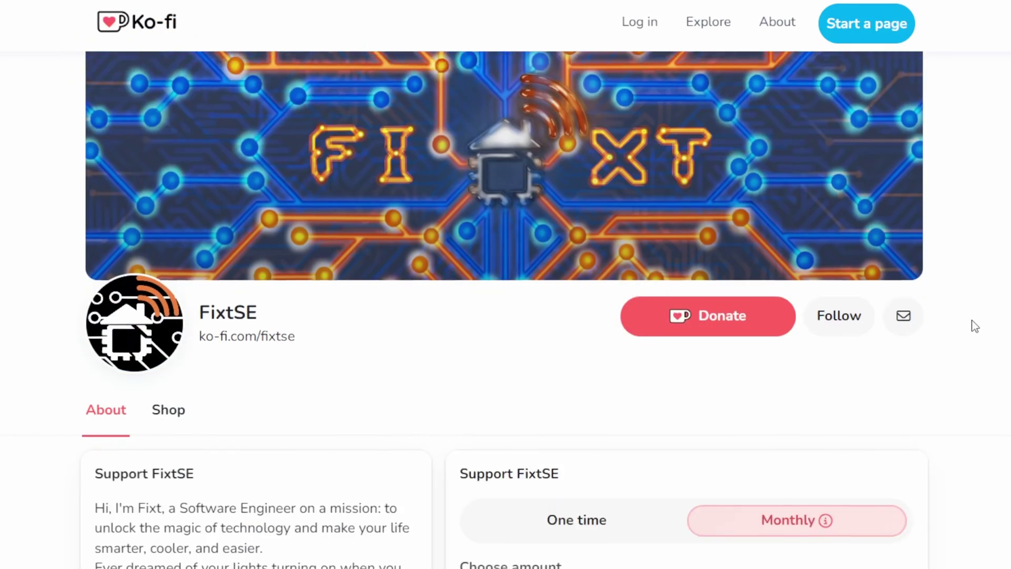
Scroll the fixtSE Patreon page down to the $3/month Tinkerers membership tier.
scroll(970, 323, down, 8)
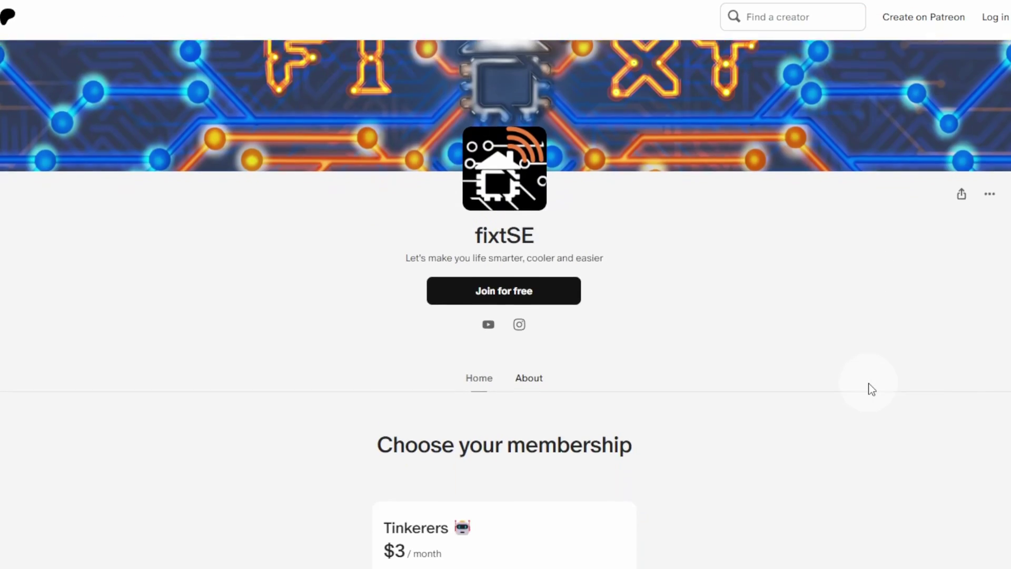
scroll(871, 390, down, 5)
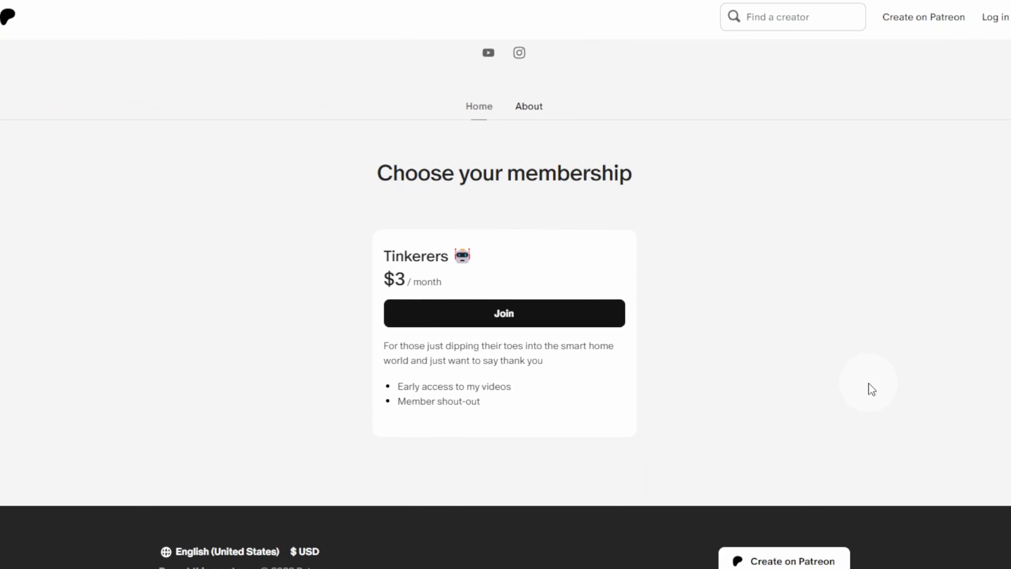